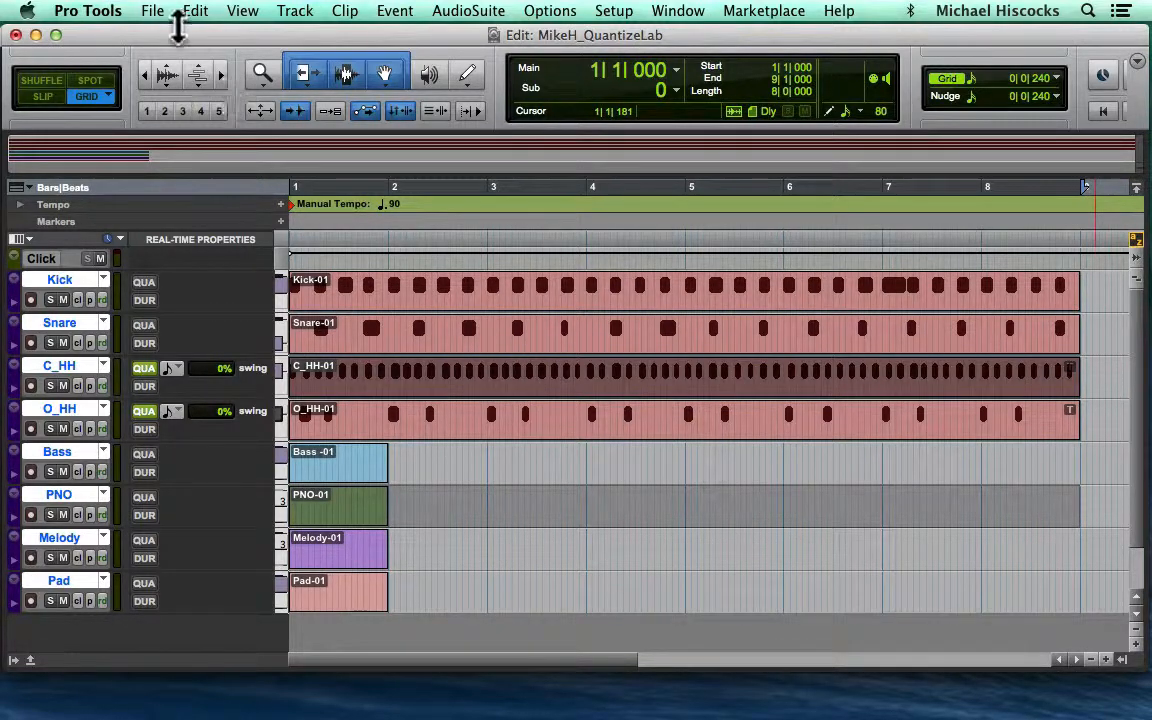
- Open the Quantize event operation and set its quantize grid to 1/8 note
{"action": "scroll", "coordinate": [220, 487], "scroll_direction": "right", "scroll_amount": 1}
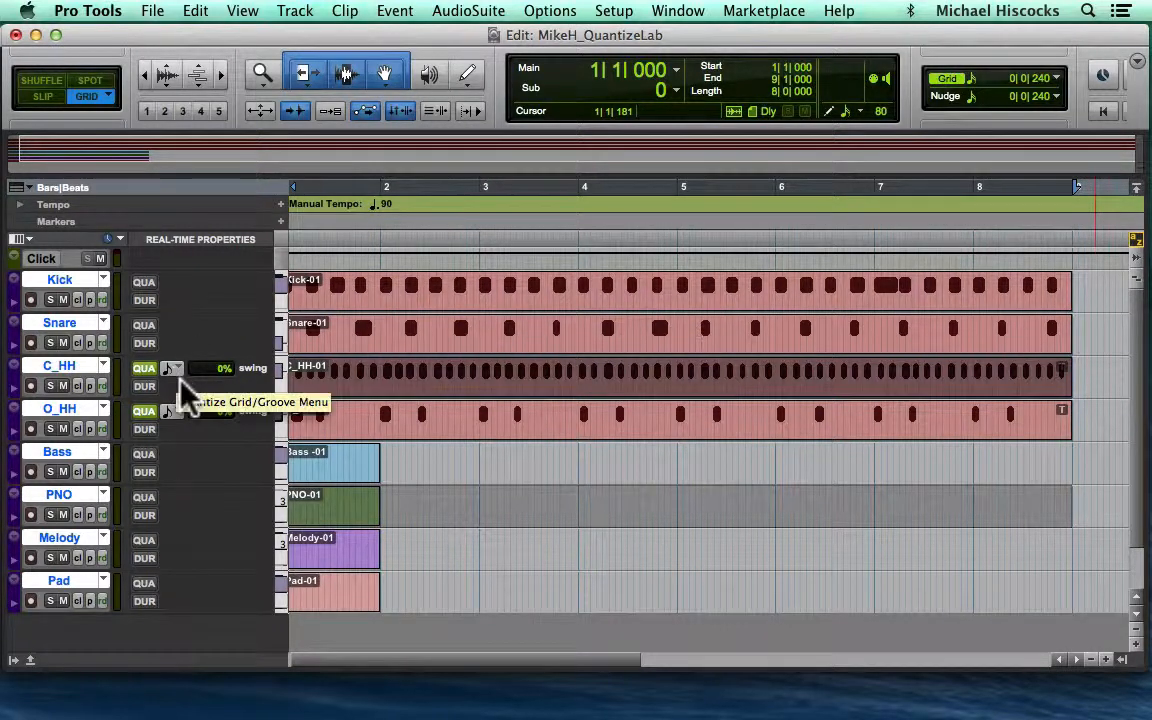
{"action": "left_click", "coordinate": [400, 14]}
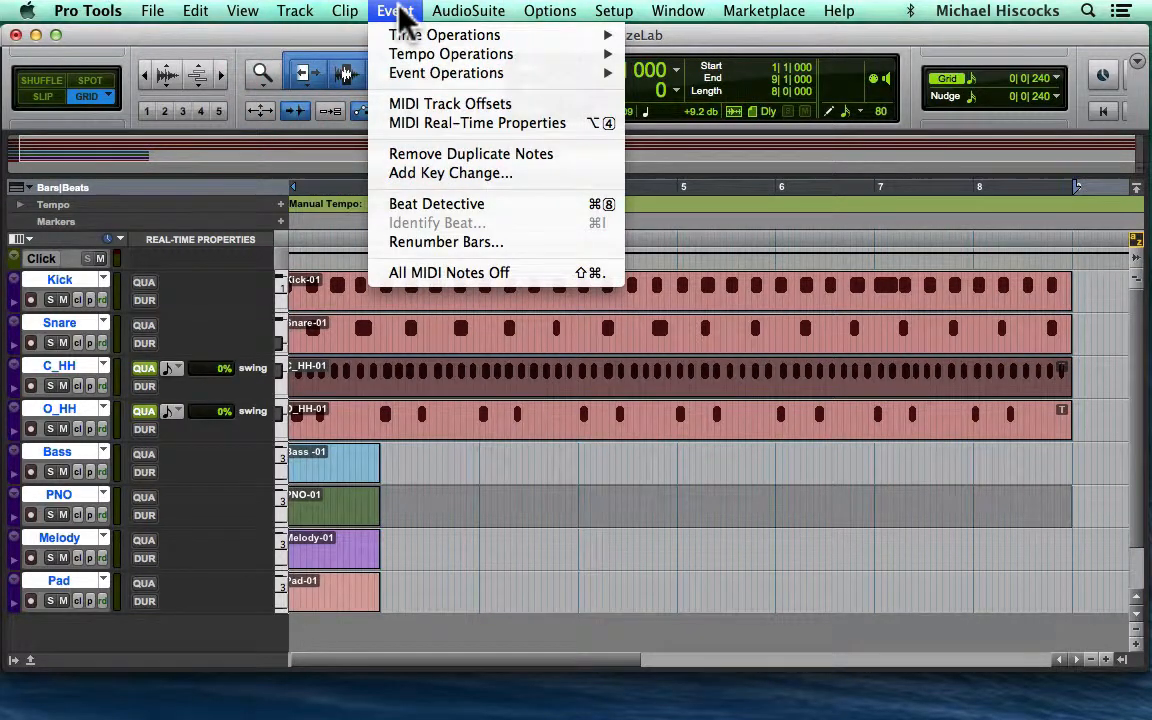
{"action": "mouse_move", "coordinate": [418, 74]}
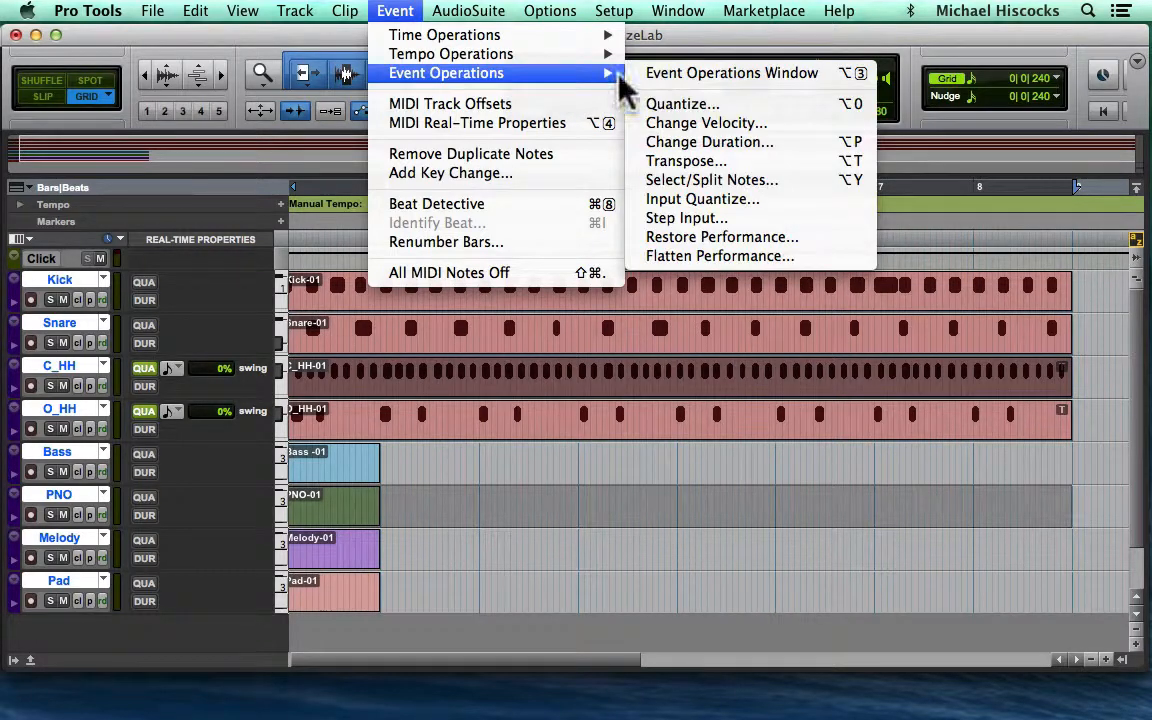
{"action": "left_click", "coordinate": [660, 104]}
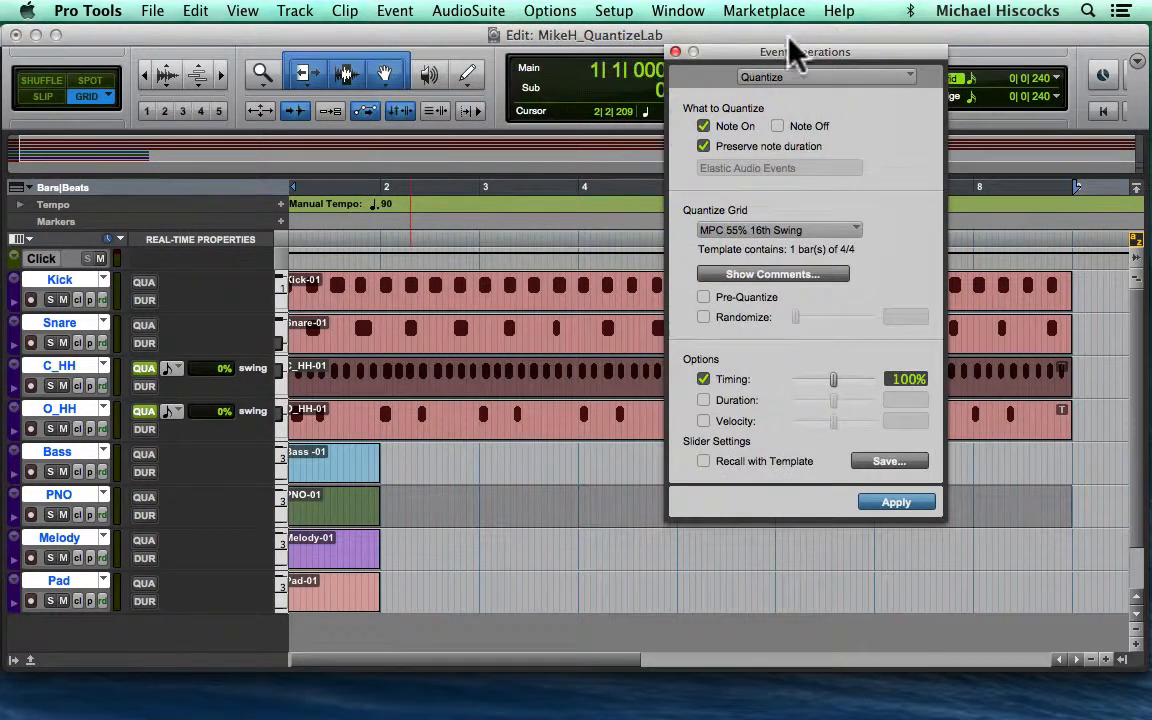
{"action": "left_click_drag", "start_coordinate": [785, 58], "coordinate": [493, 95]}
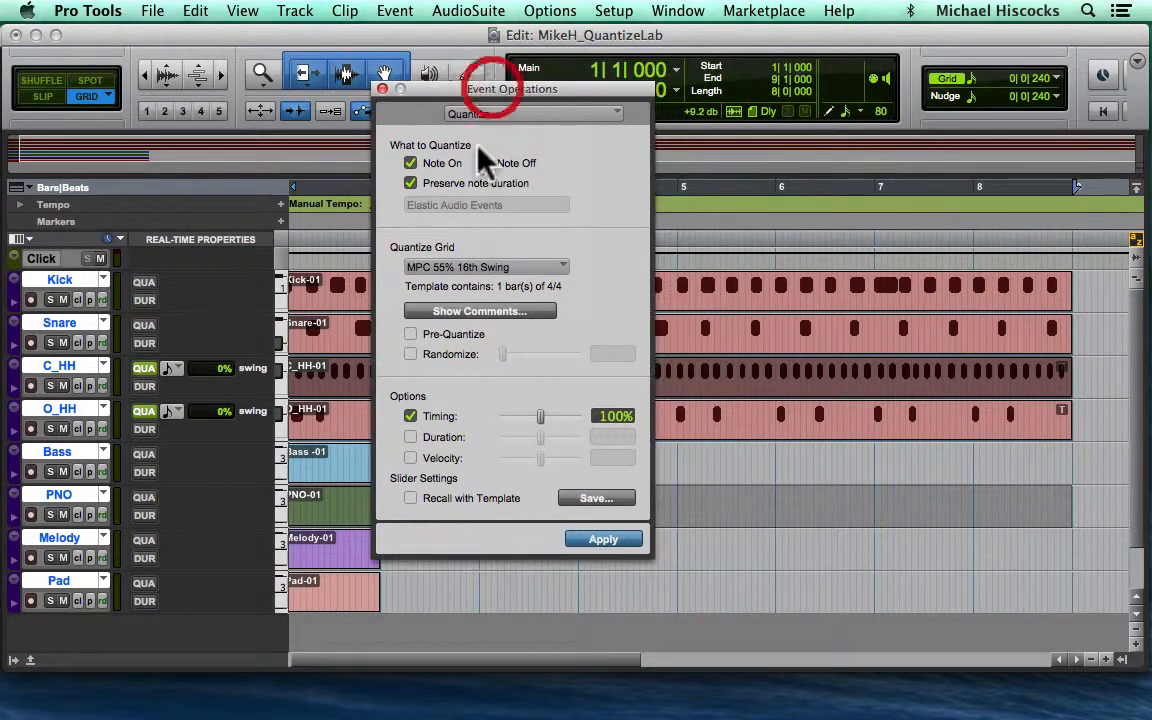
{"action": "left_click", "coordinate": [447, 267]}
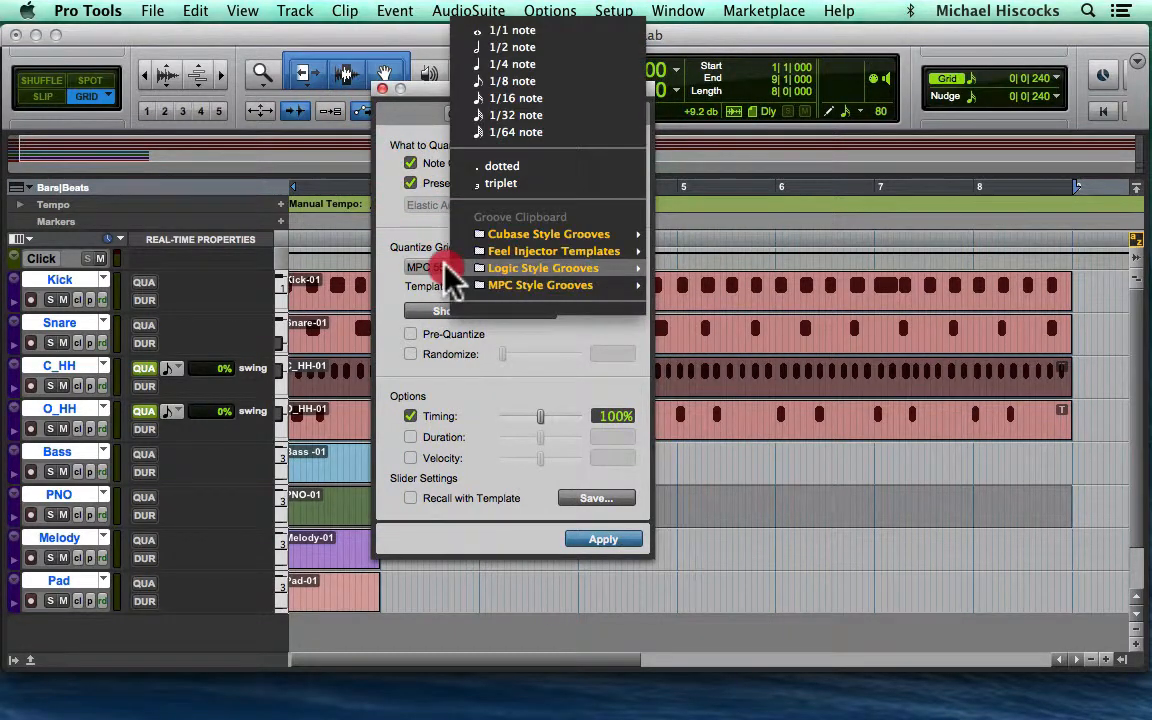
{"action": "left_click", "coordinate": [482, 81]}
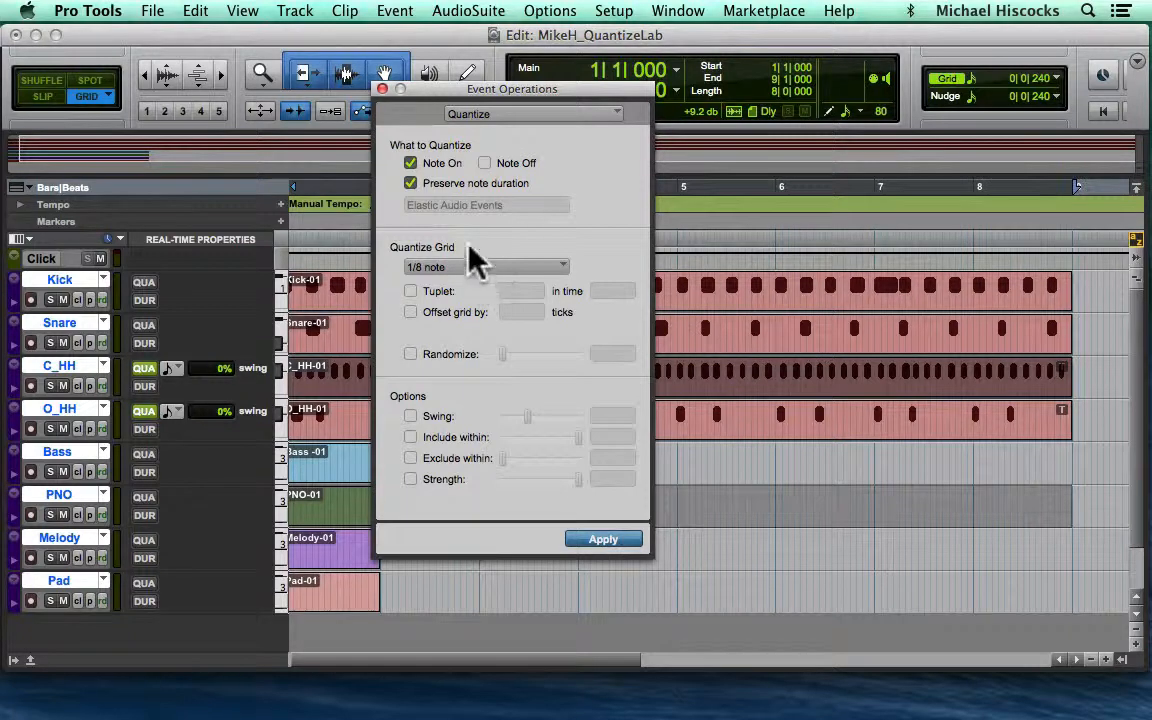
- Look through the quantize grid's note values and groove template folders, and close the Quantize window without applying
{"action": "left_click", "coordinate": [461, 268]}
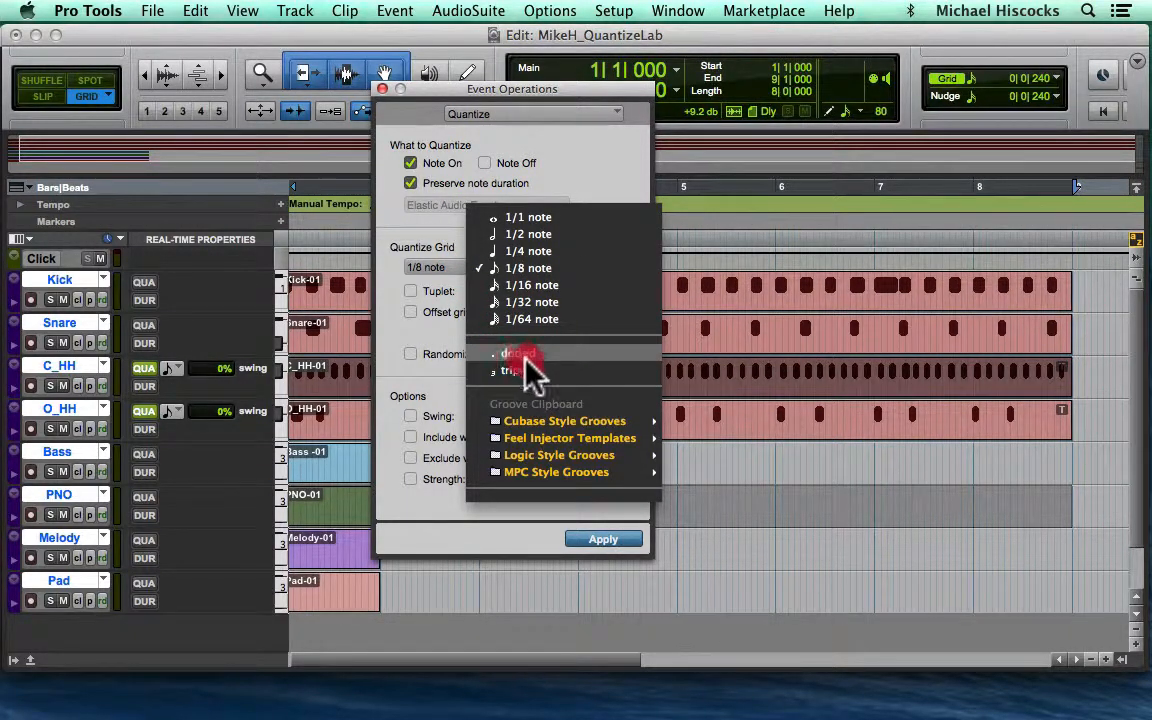
{"action": "mouse_move", "coordinate": [550, 440]}
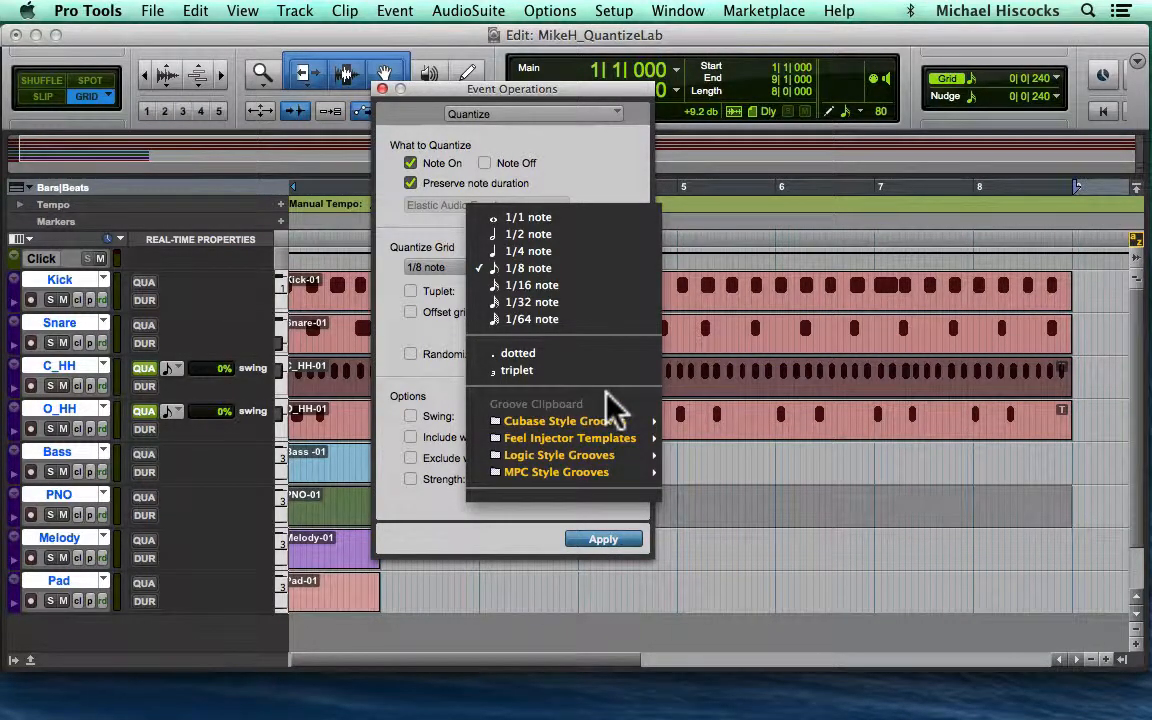
{"action": "left_click", "coordinate": [598, 463]}
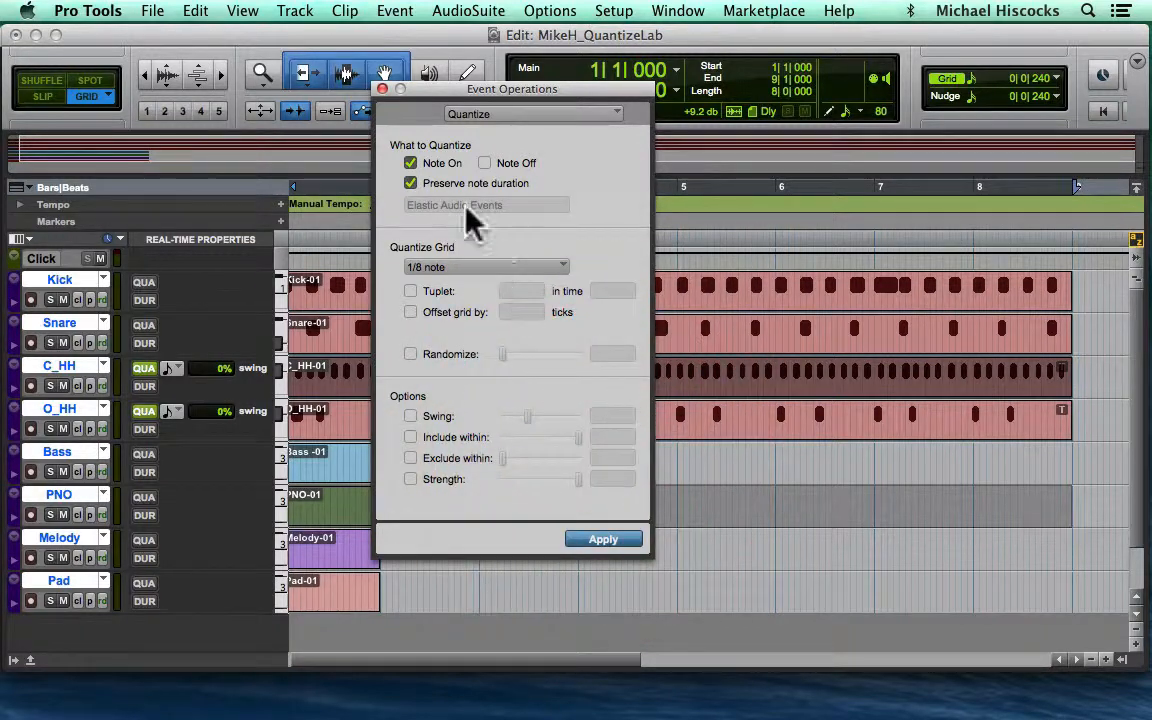
{"action": "left_click", "coordinate": [382, 89]}
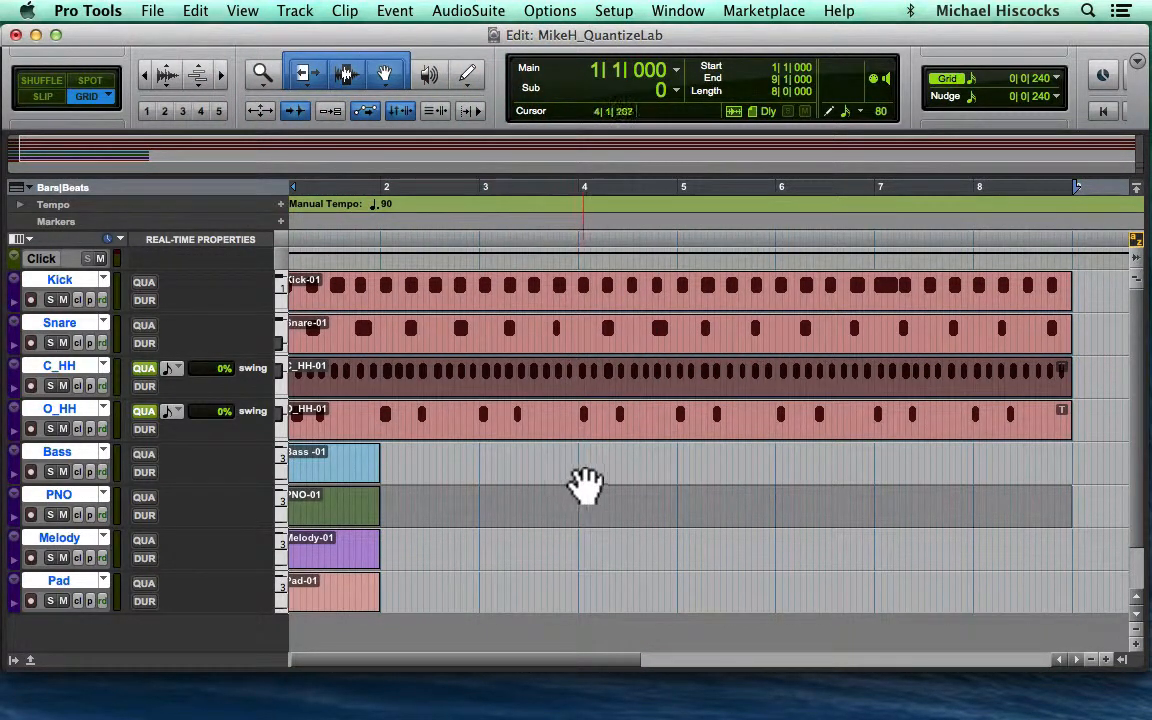
- Solo the C_HH and O_HH tracks and play them back from bar 1
{"action": "left_click", "coordinate": [50, 385]}
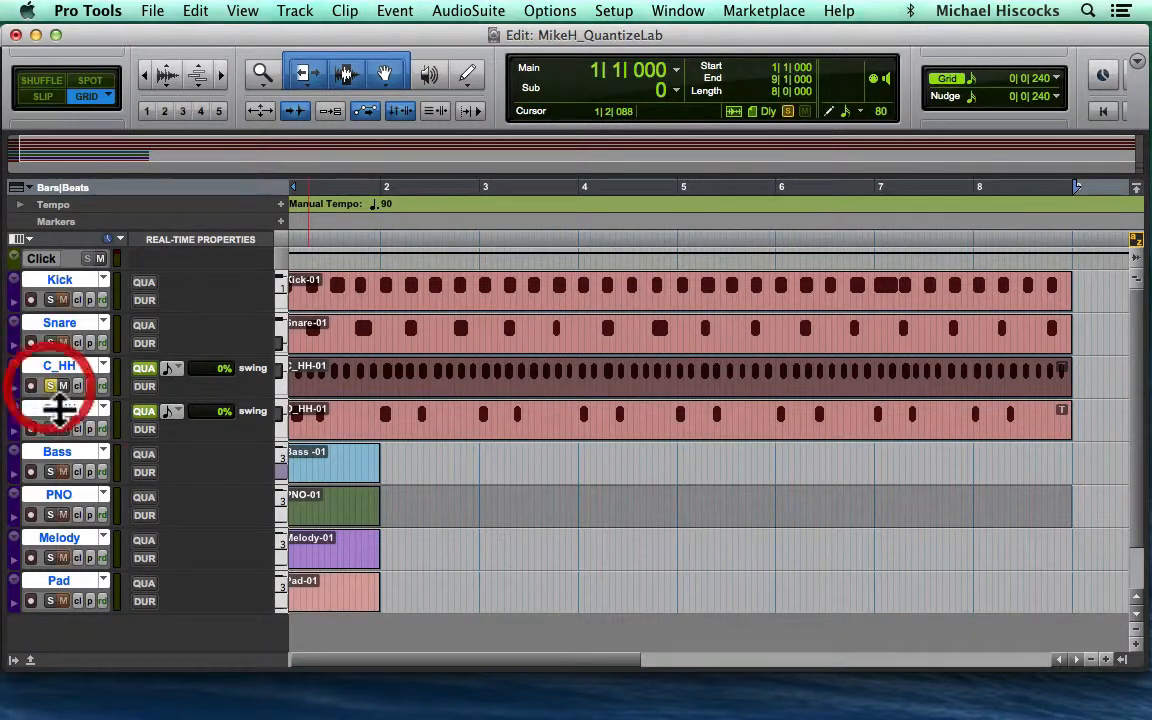
{"action": "left_click", "coordinate": [50, 428]}
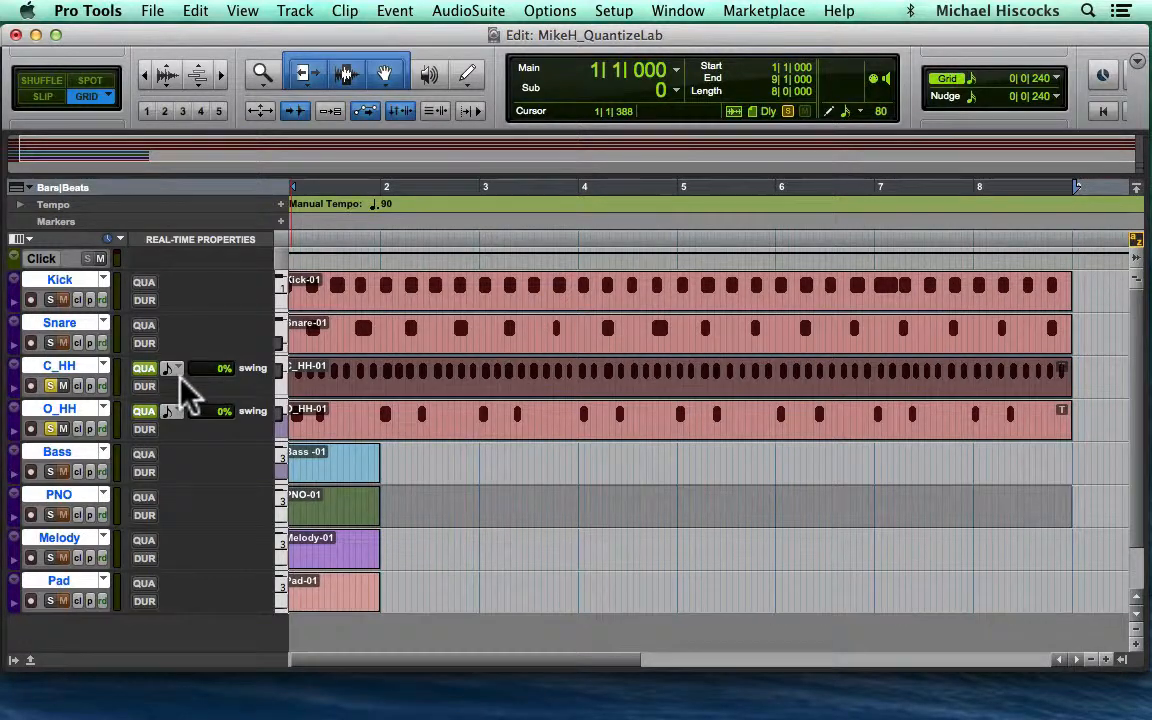
{"action": "key", "text": "space"}
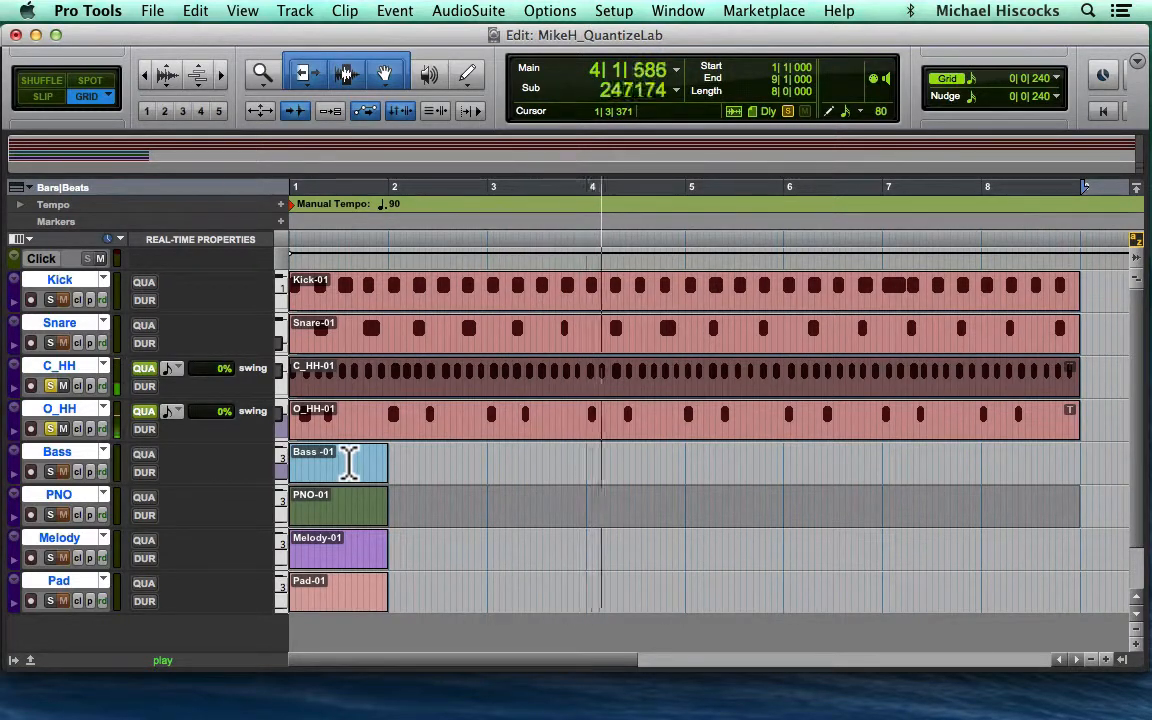
{"action": "key", "text": "space"}
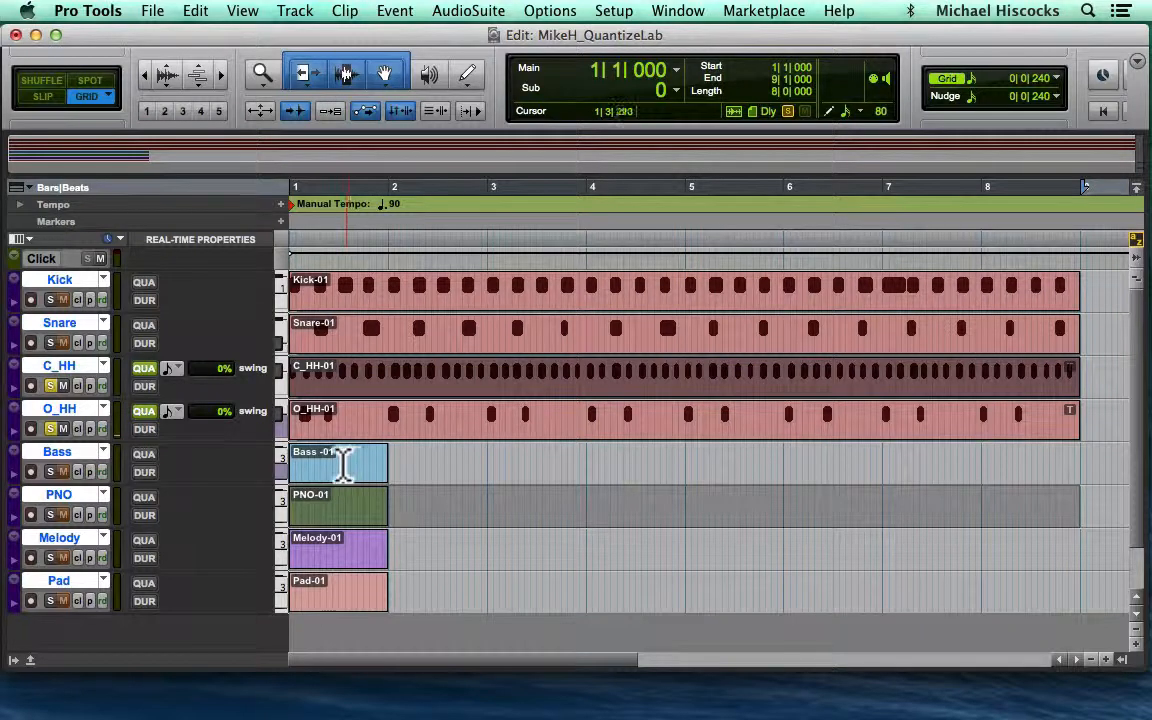
- Set the real-time quantize swing to 50% on both C_HH and O_HH, and play back the hi-hats
{"action": "left_click", "coordinate": [212, 360]}
{"action": "left_click_drag", "start_coordinate": [212, 360], "coordinate": [202, 311]}
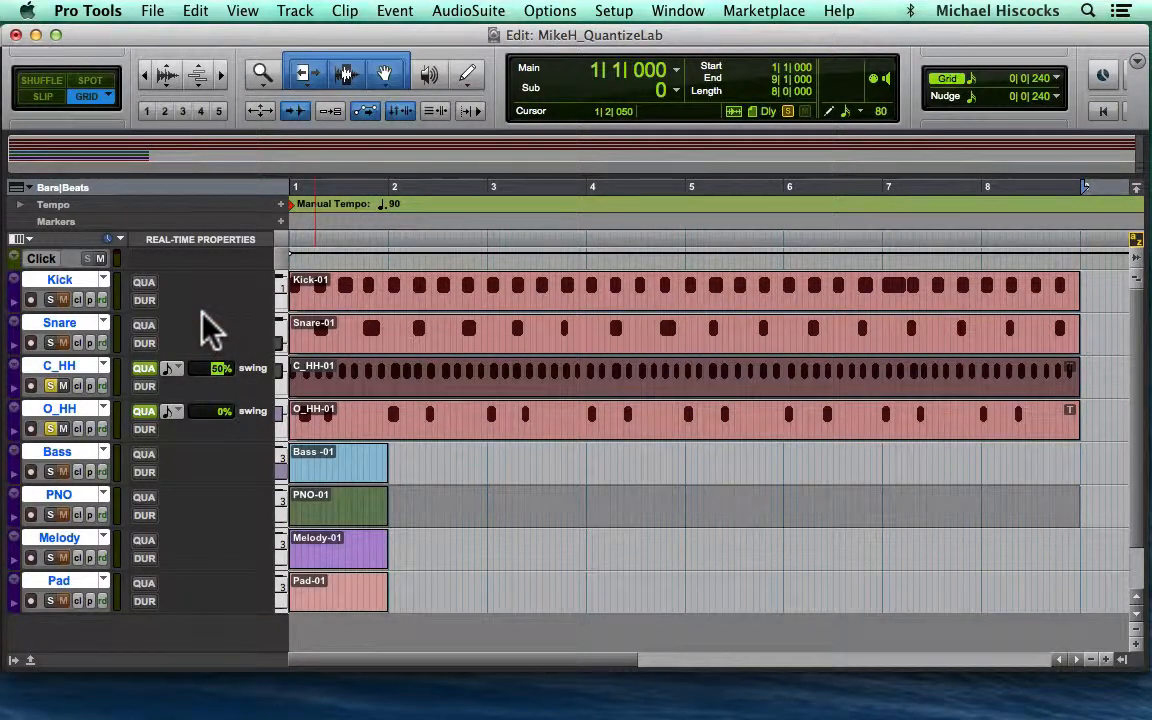
{"action": "left_click", "coordinate": [218, 412]}
{"action": "left_click_drag", "start_coordinate": [216, 412], "coordinate": [224, 437]}
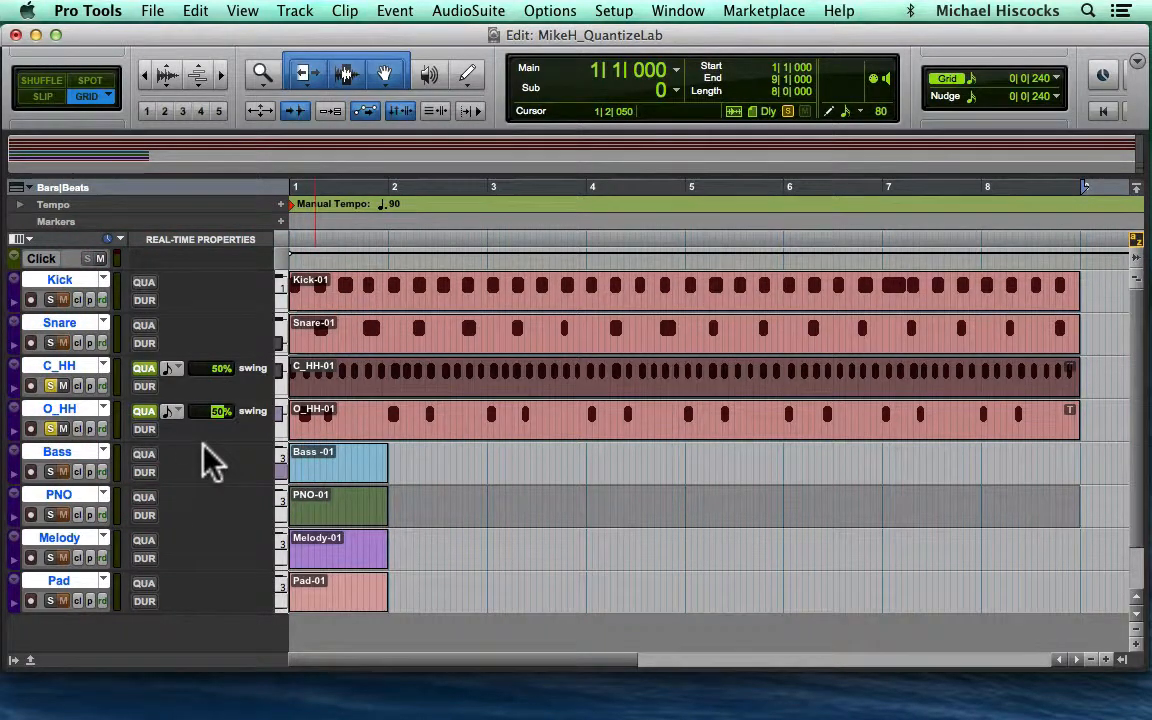
{"action": "key", "text": "space"}
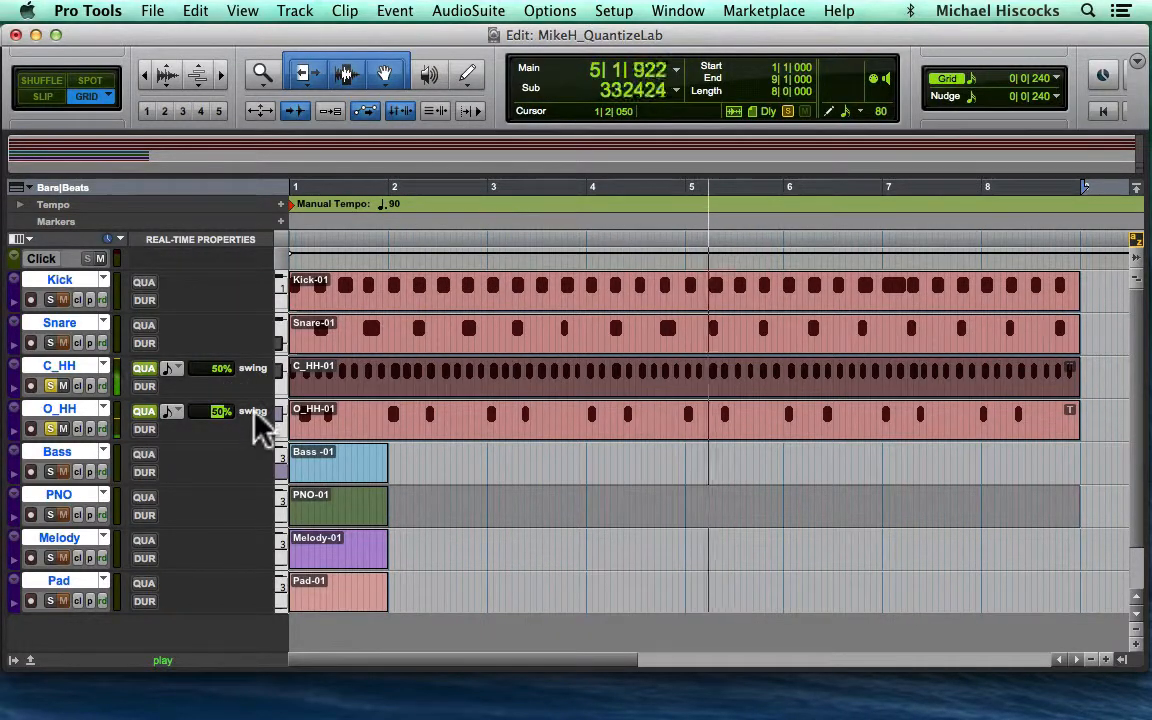
{"action": "key", "text": "space"}
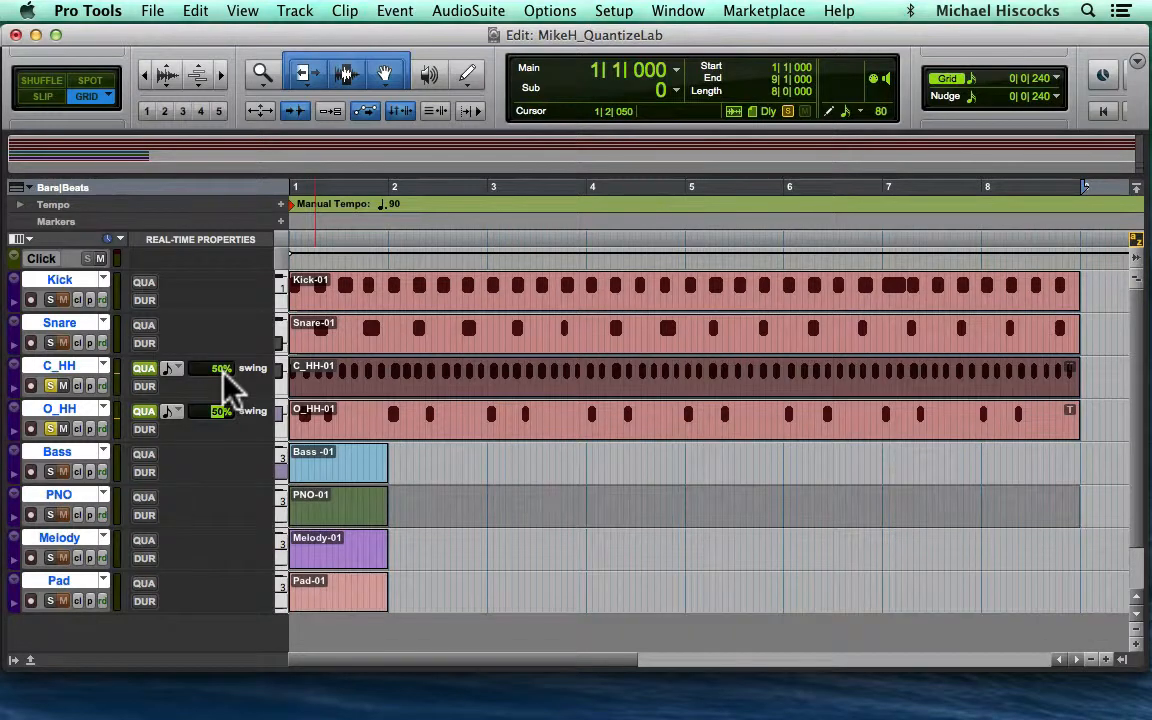
- Undo the C_HH swing change, set the O_HH swing to 0%, and play back both hi-hat tracks
{"action": "key", "text": "super+z"}
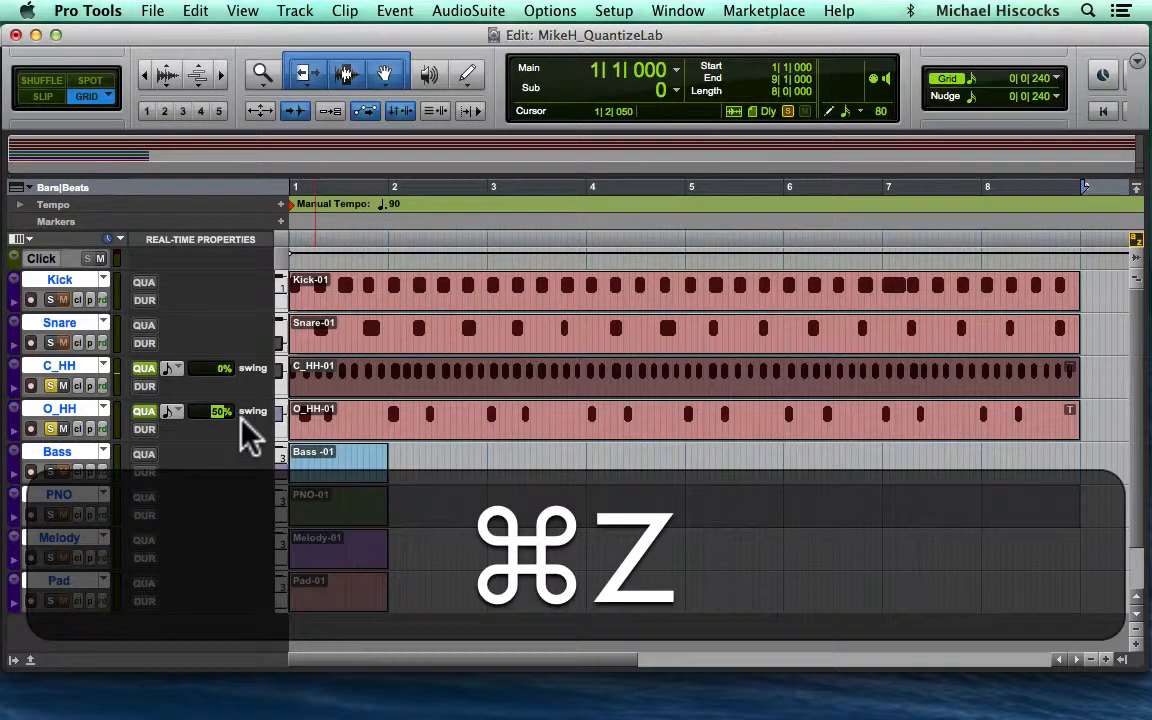
{"action": "key", "text": "super+z"}
{"action": "key", "text": "super+z"}
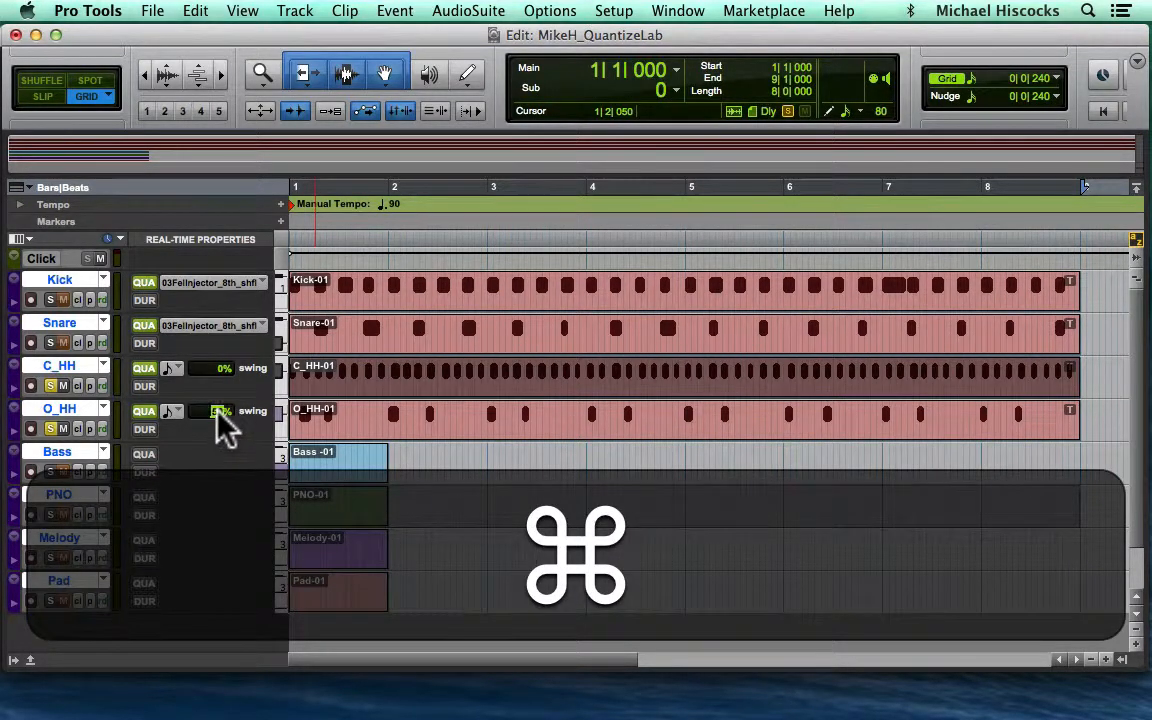
{"action": "left_click", "coordinate": [218, 411], "text": "super"}
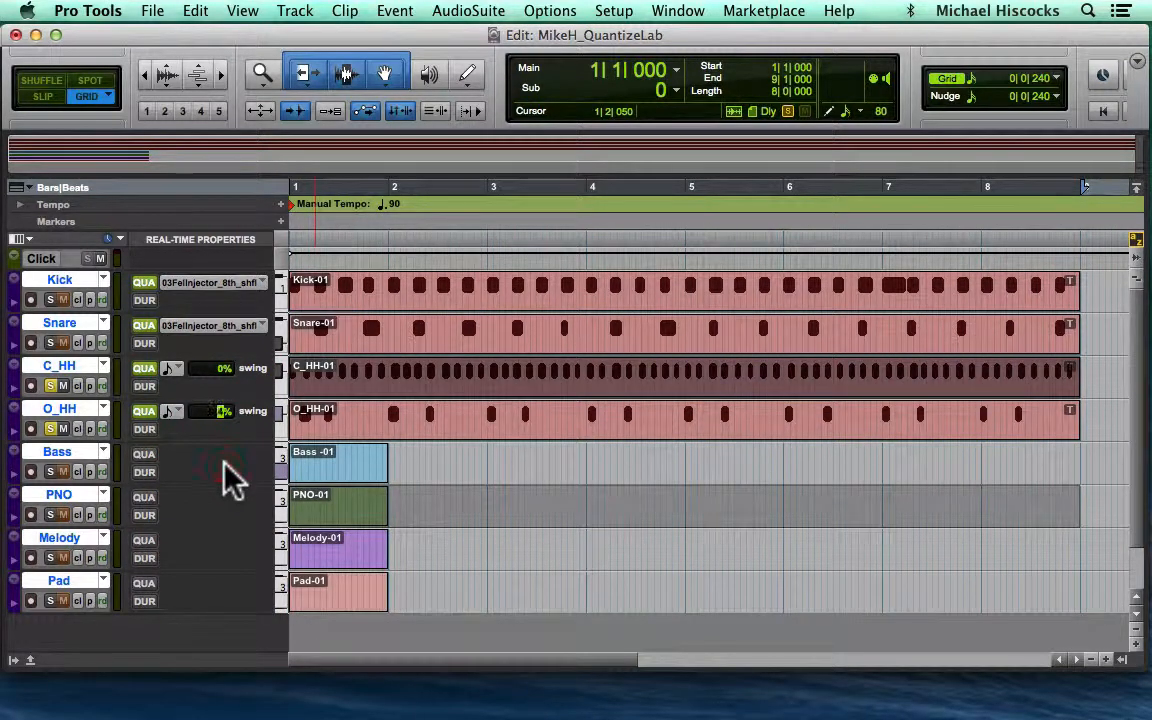
{"action": "left_click", "coordinate": [250, 470]}
{"action": "key", "text": "space"}
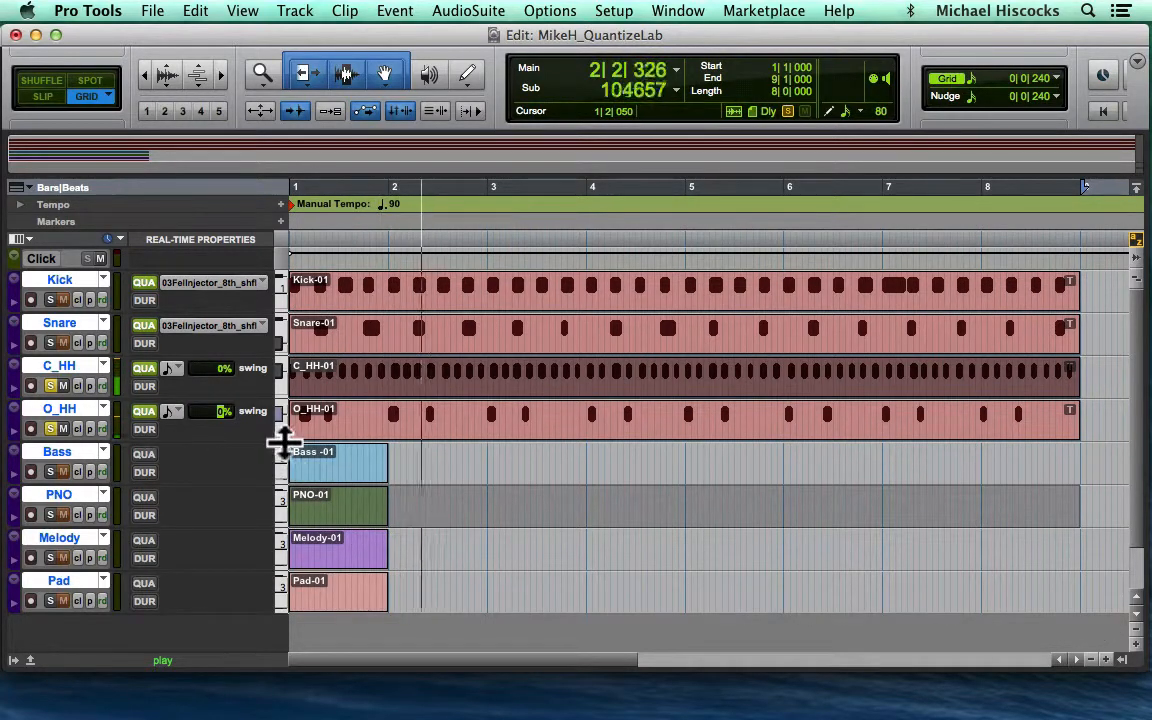
{"action": "key", "text": "space"}
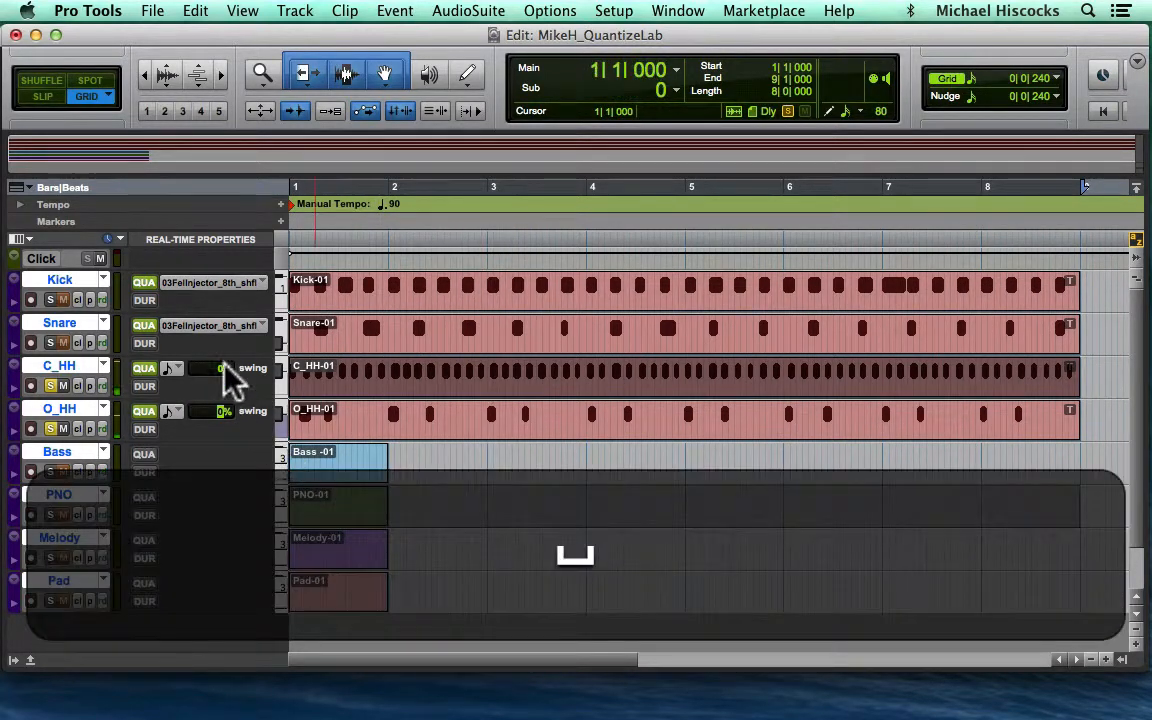
- Turn off real-time quantize on the Kick and Snare tracks
{"action": "left_click", "coordinate": [200, 284]}
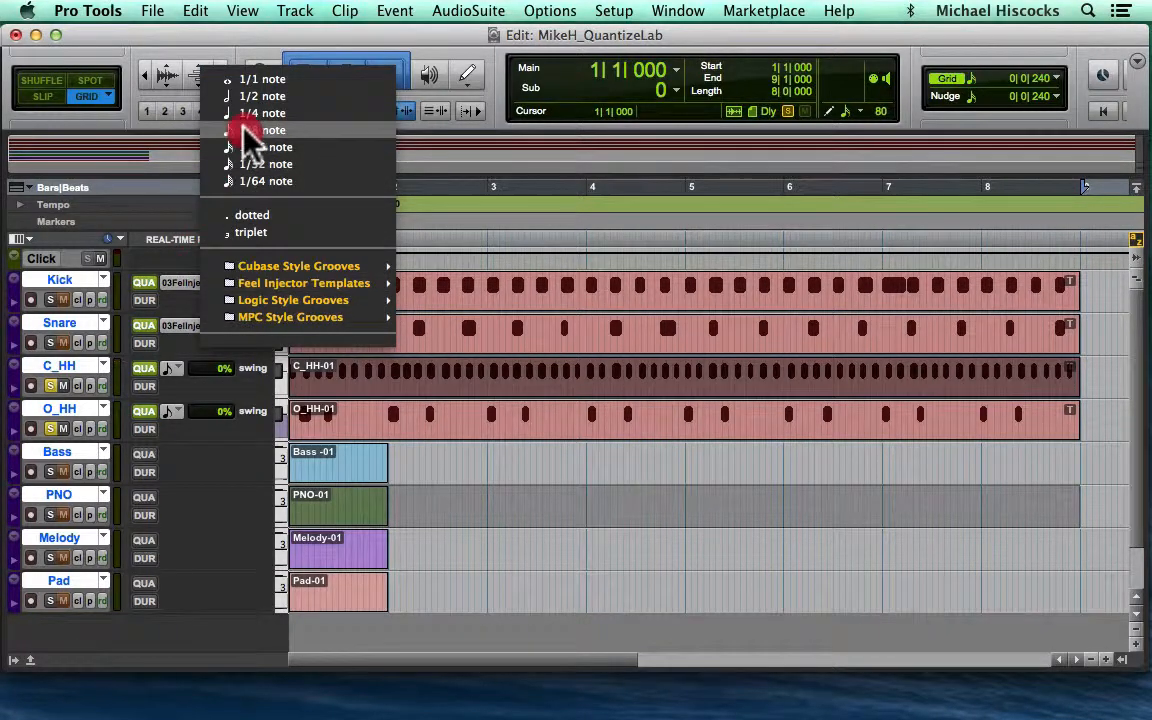
{"action": "left_click", "coordinate": [160, 152]}
{"action": "left_click", "coordinate": [146, 284]}
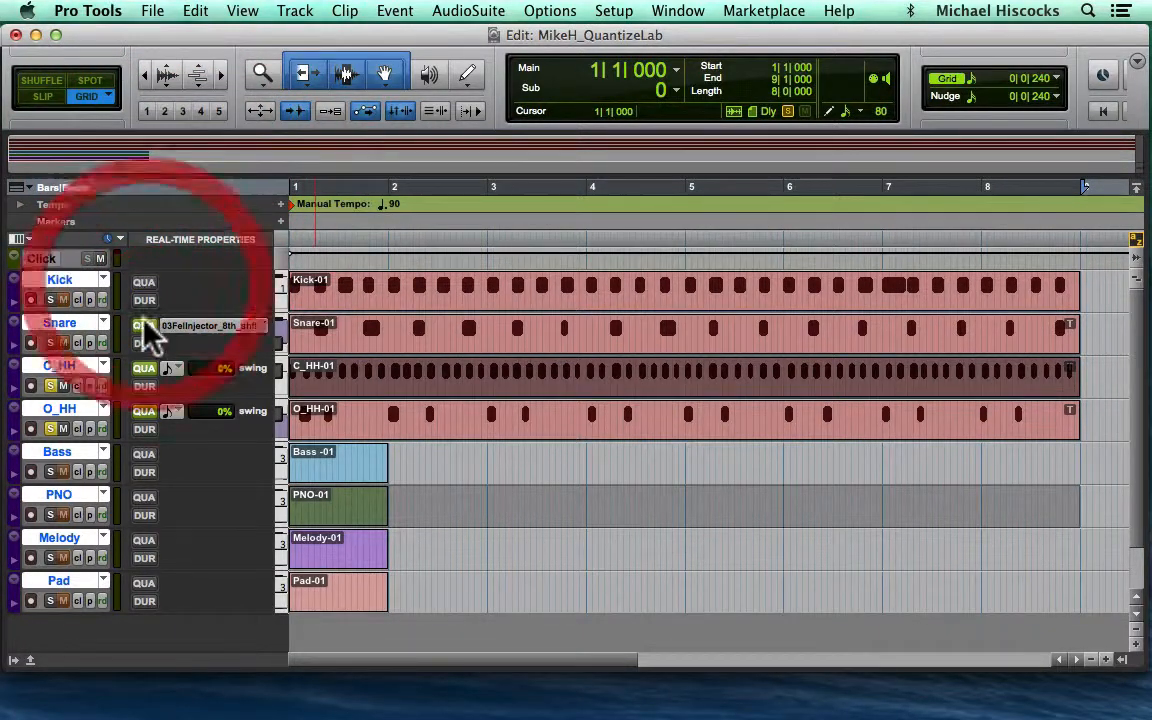
{"action": "left_click", "coordinate": [143, 326]}
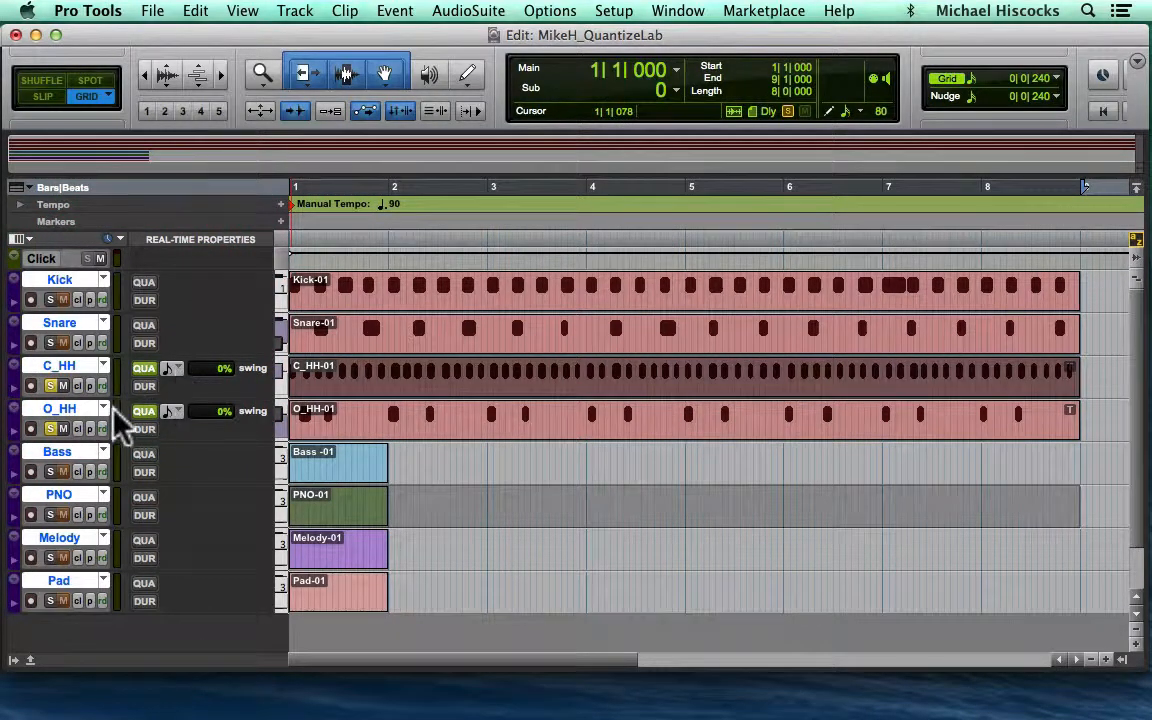
- Unsolo the O_HH track and play back C_HH on its own
{"action": "left_click", "coordinate": [50, 428]}
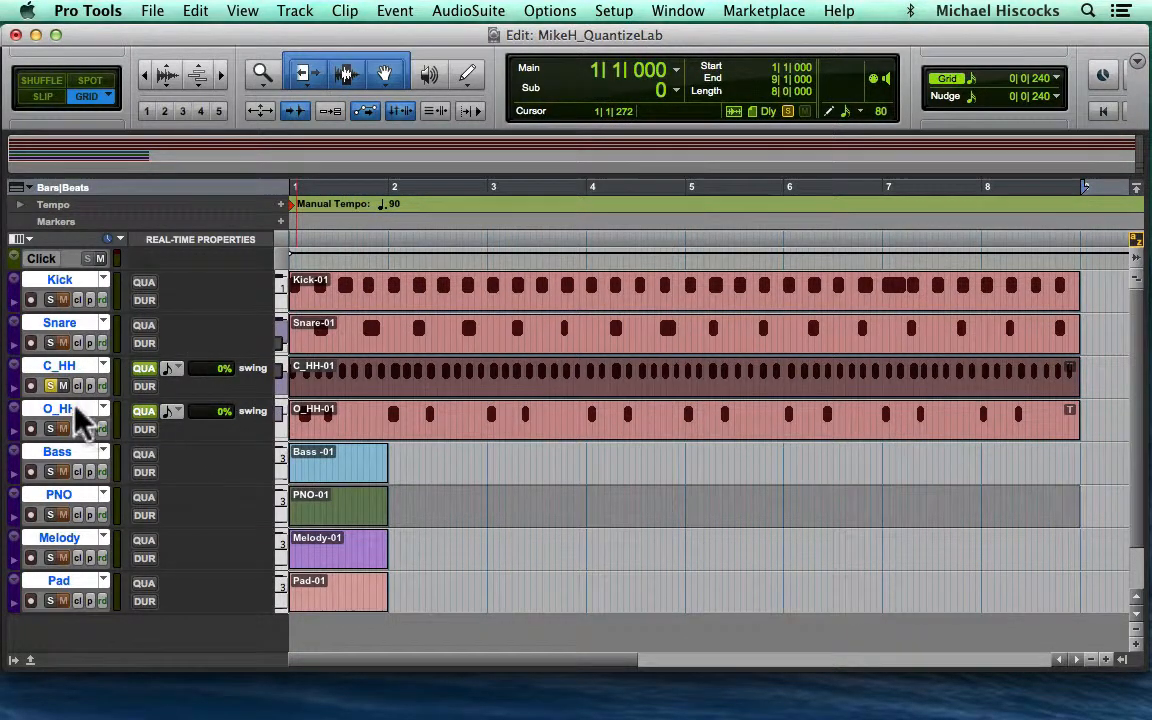
{"action": "key", "text": "space"}
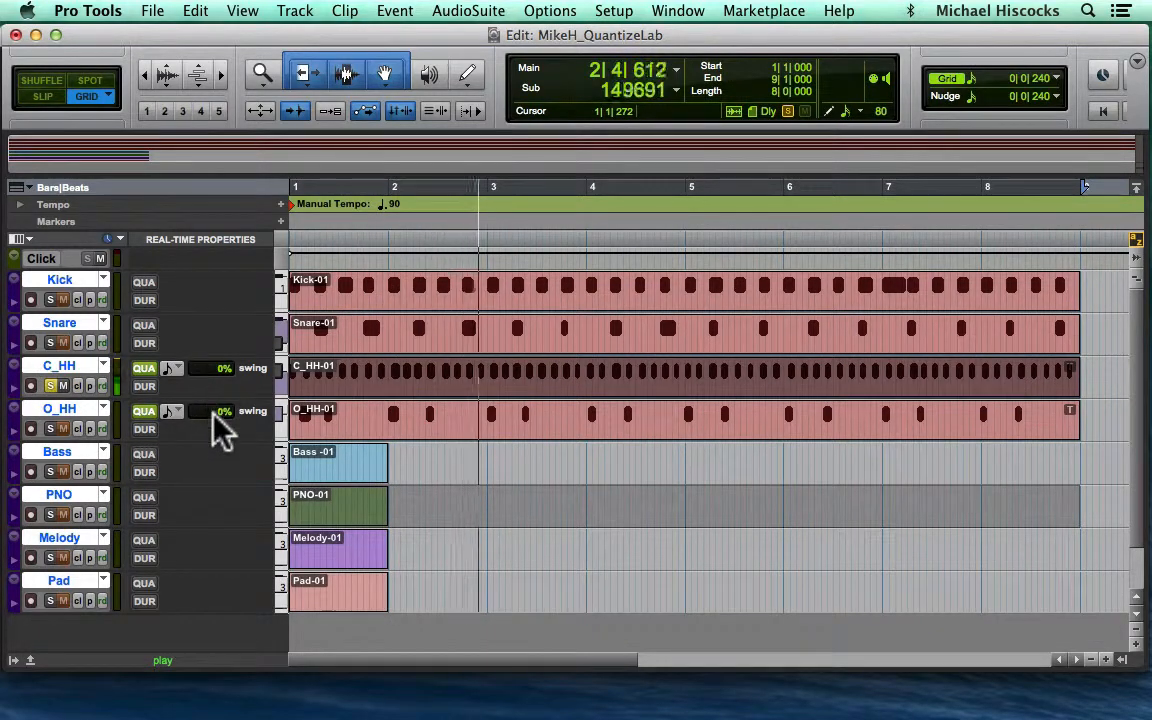
{"action": "key", "text": "space"}
- Apply the MPC 67% 16th Swing groove to C_HH's real-time quantize and play it back
{"action": "left_click", "coordinate": [173, 369]}
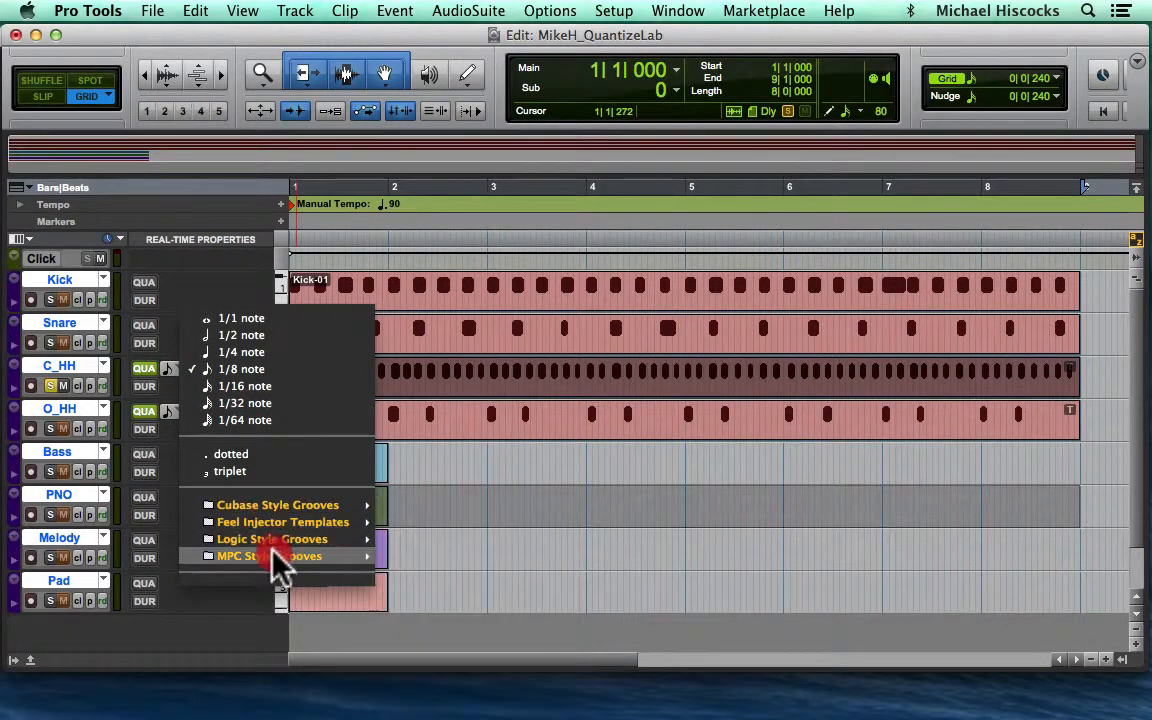
{"action": "mouse_move", "coordinate": [272, 558]}
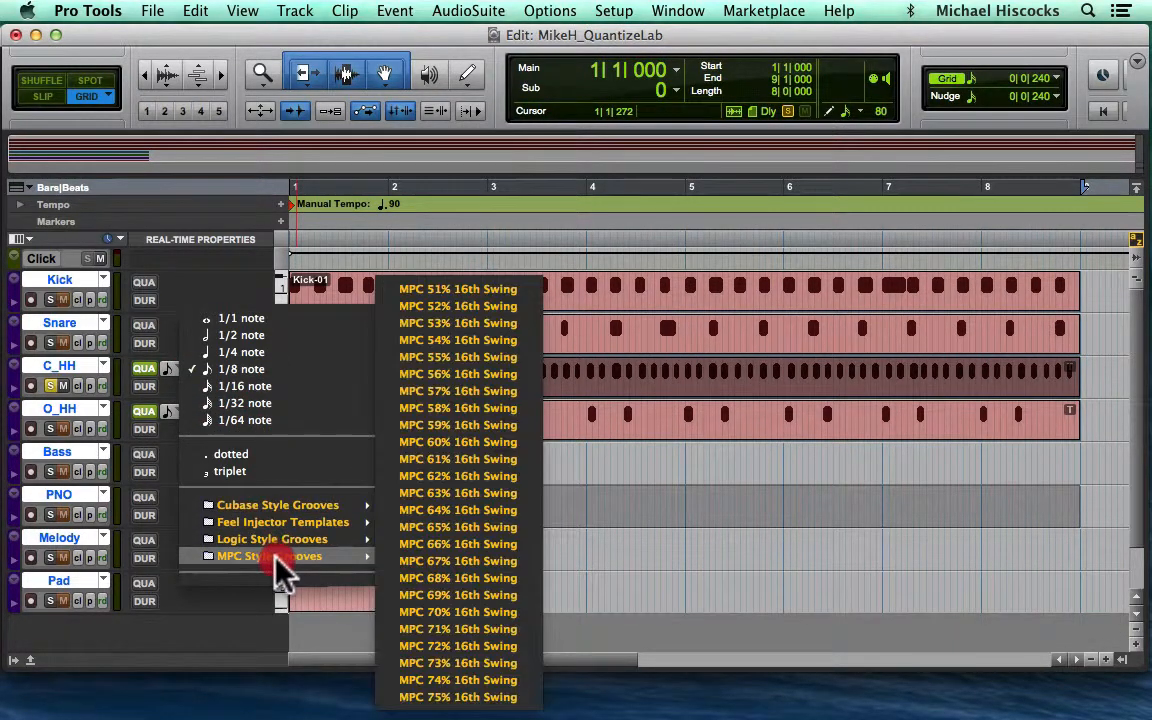
{"action": "left_click", "coordinate": [448, 563]}
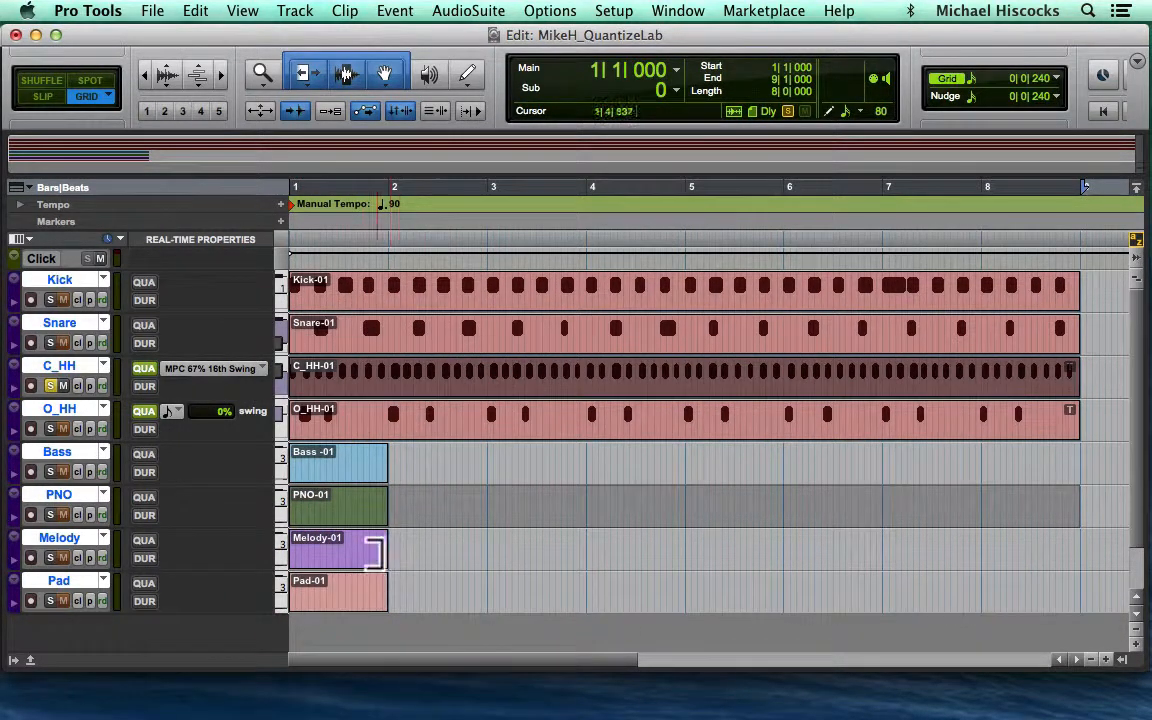
{"action": "key", "text": "space"}
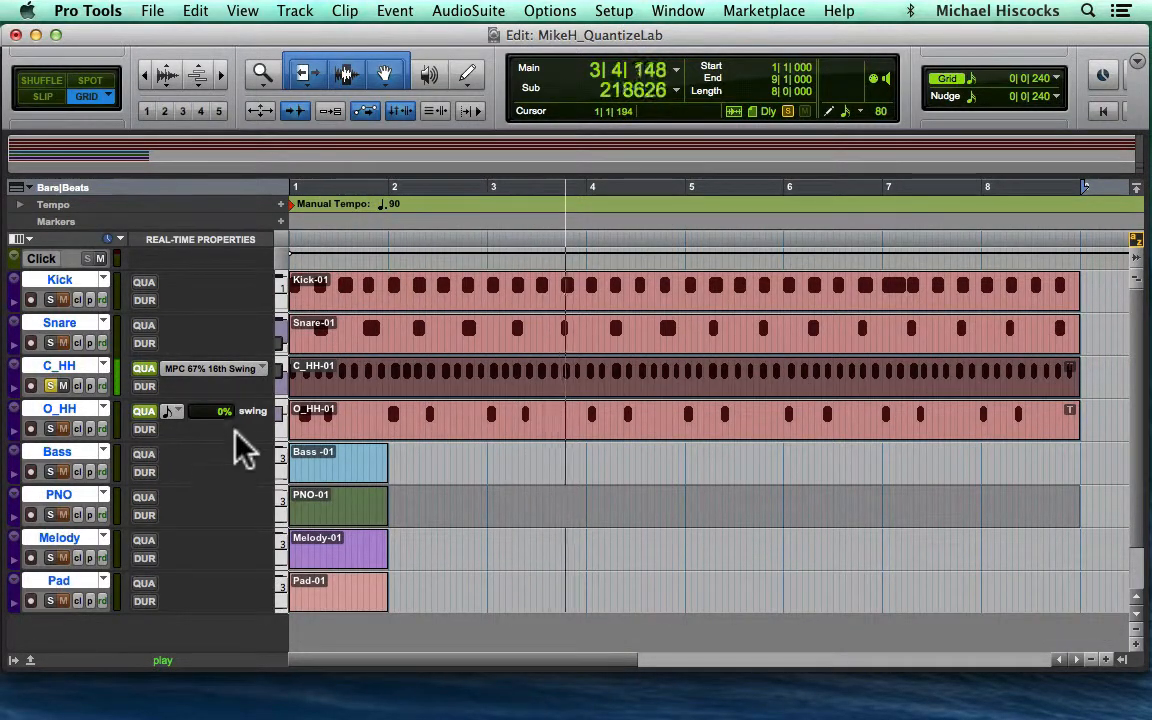
{"action": "key", "text": "space"}
- Apply the 03FeelInjector_8th_shfl groove template to C_HH's real-time quantize and play it back
{"action": "left_click", "coordinate": [208, 372]}
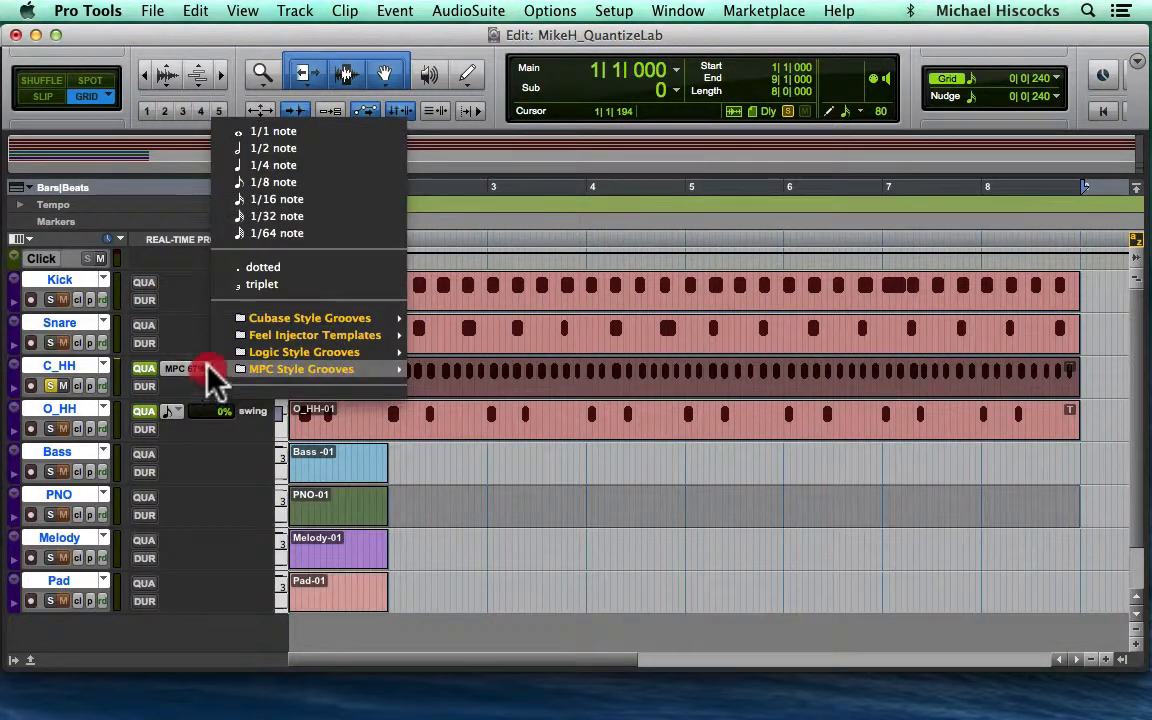
{"action": "mouse_move", "coordinate": [245, 343]}
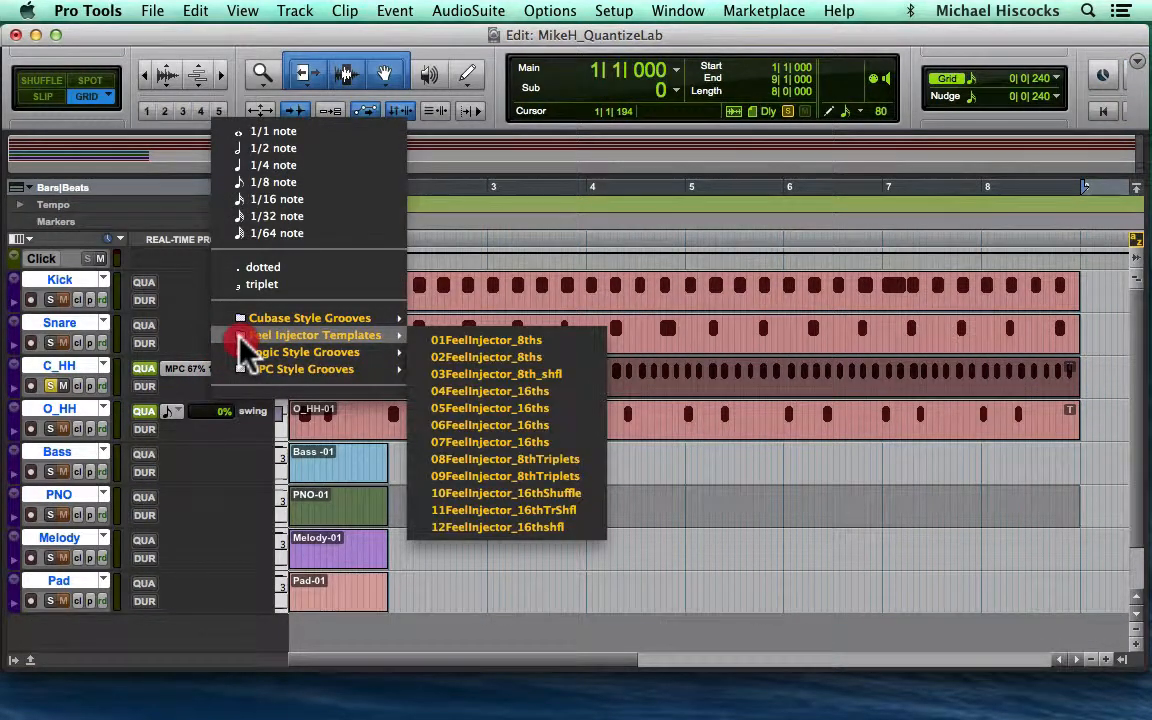
{"action": "left_click", "coordinate": [333, 338]}
{"action": "left_click", "coordinate": [473, 374]}
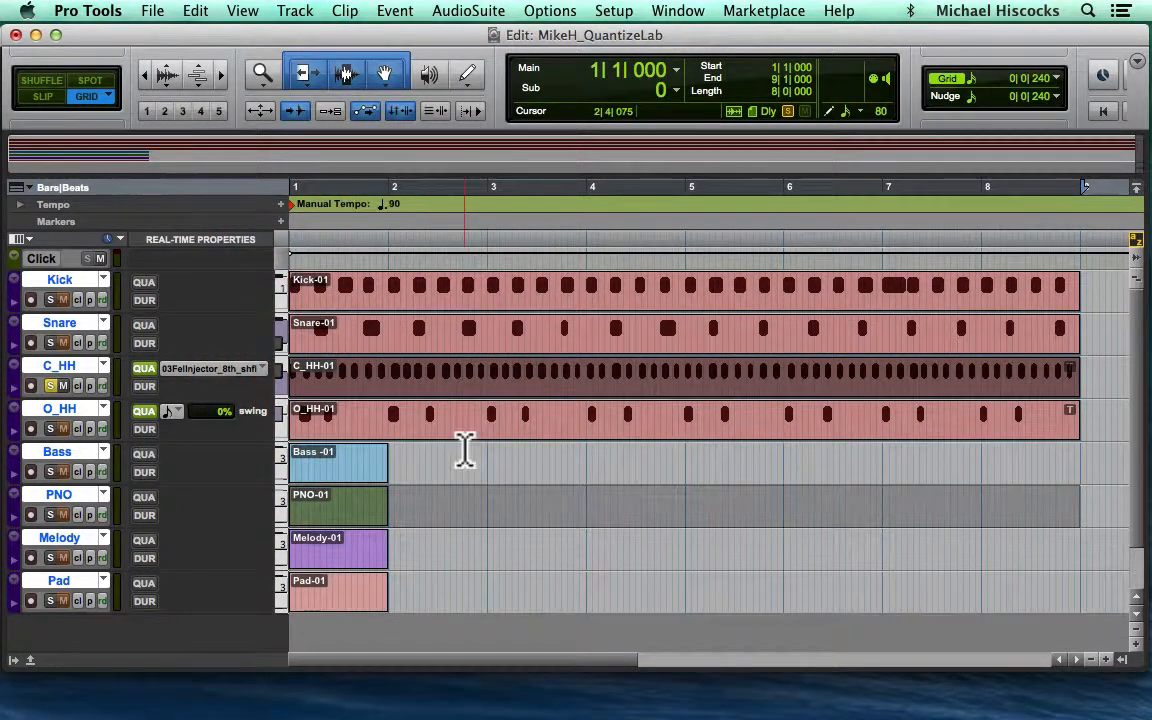
{"action": "key", "text": "space"}
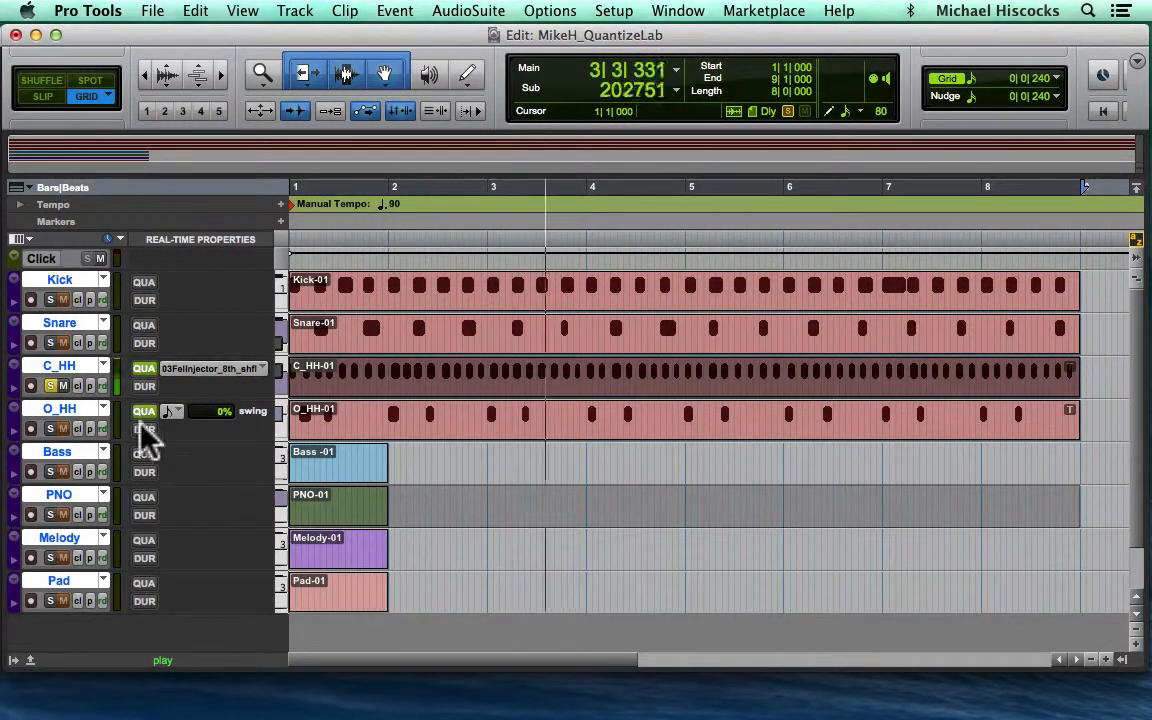
- Apply the 03FeelInjector_8th_shfl groove template to O_HH's real-time quantize as well
{"action": "left_click", "coordinate": [171, 413]}
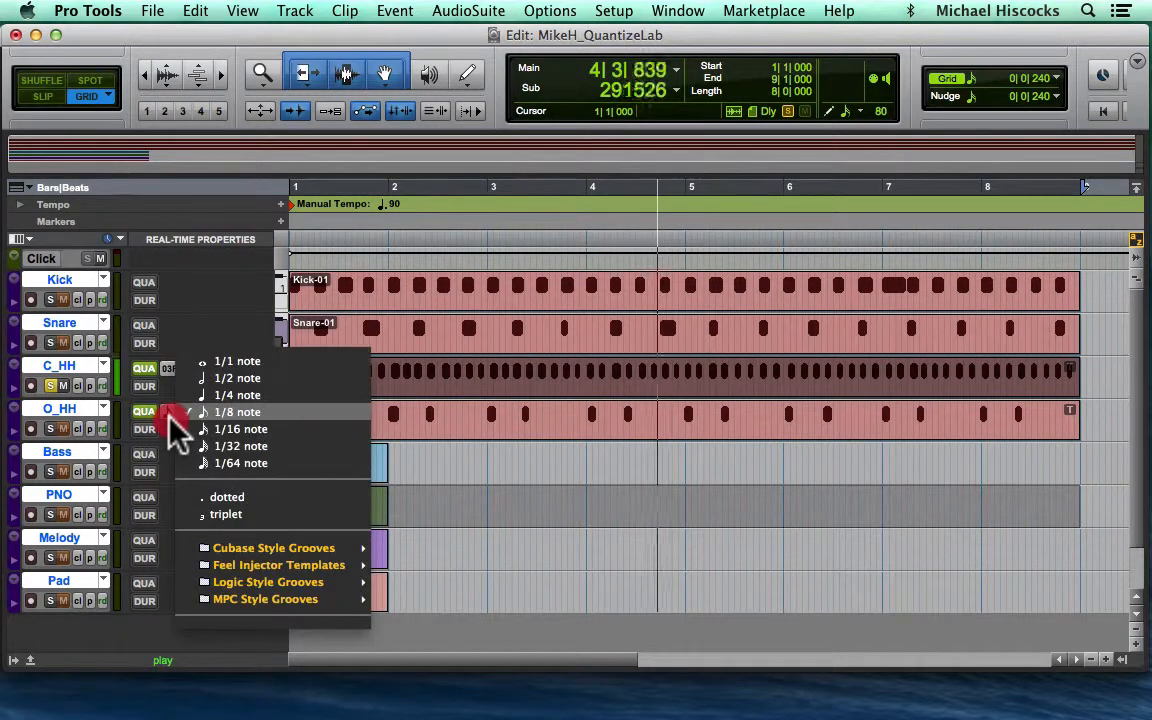
{"action": "mouse_move", "coordinate": [366, 569]}
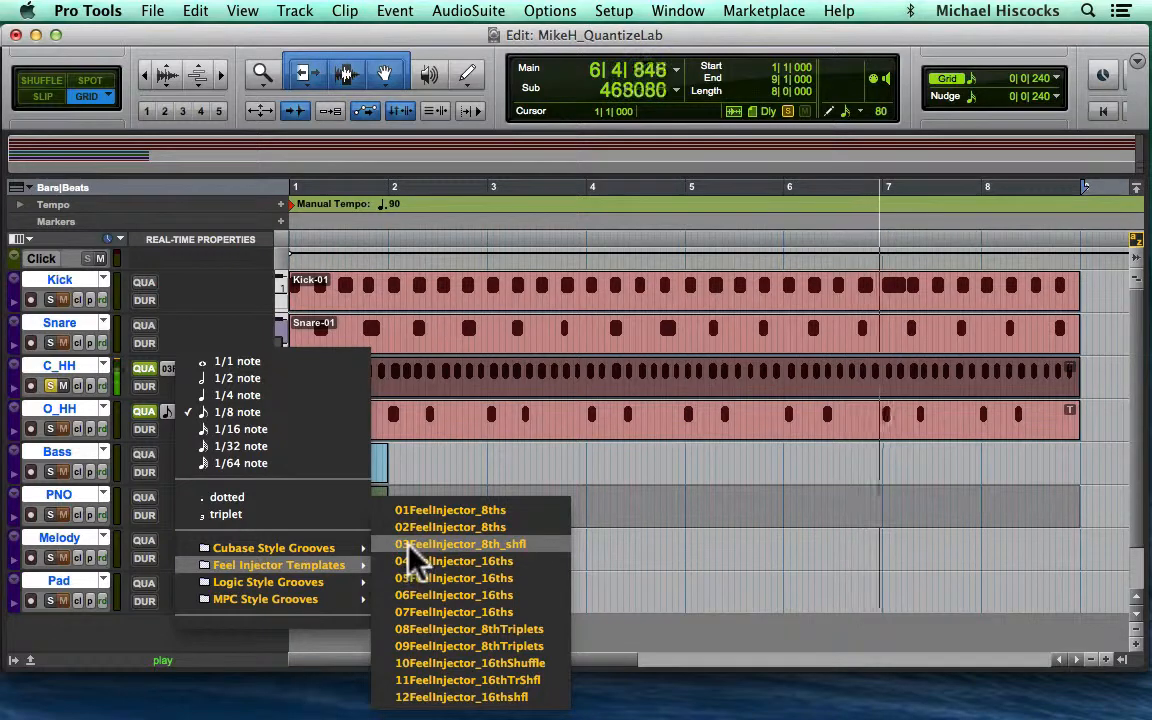
{"action": "left_click", "coordinate": [409, 548]}
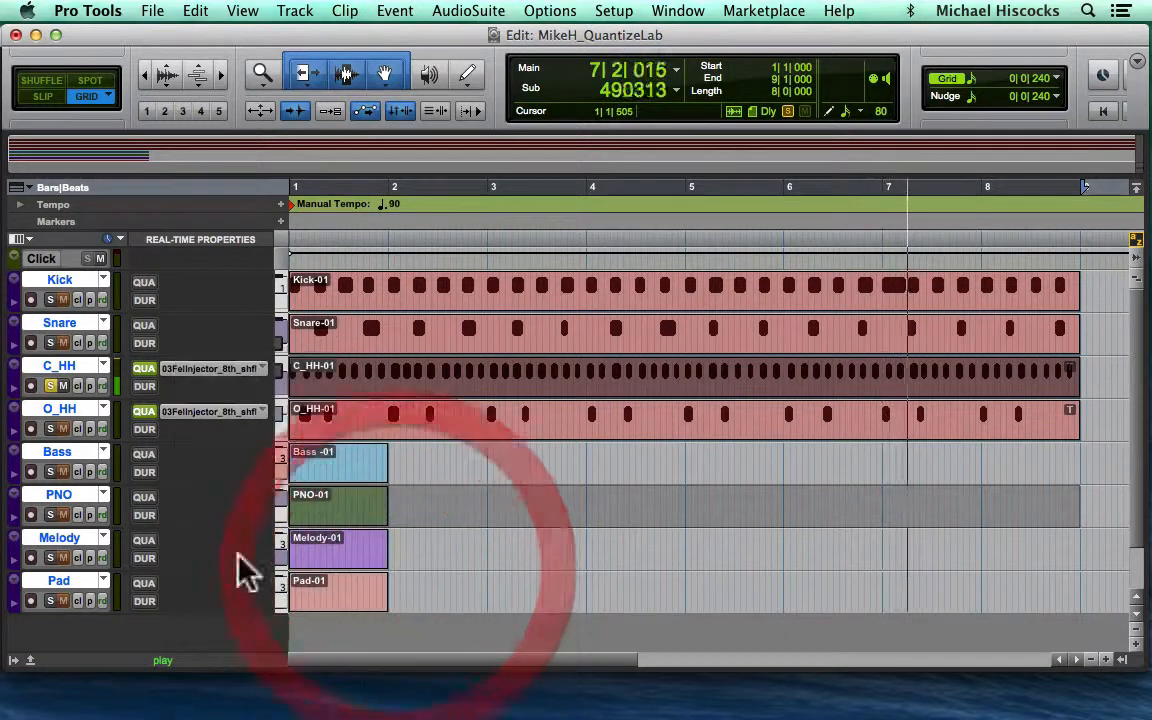
- Solo C_HH and O_HH to hear them together, unsolo them to hear the full drums, and stop playback
{"action": "left_click", "coordinate": [50, 385]}
{"action": "left_click", "coordinate": [50, 428]}
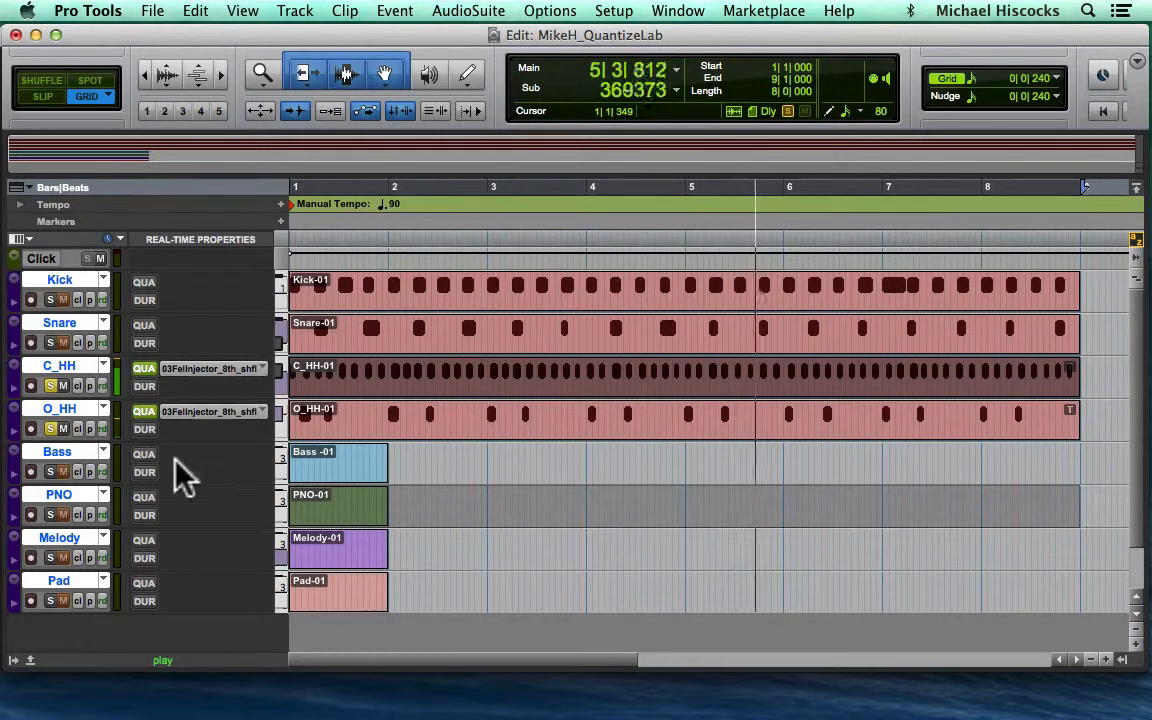
{"action": "left_click", "coordinate": [50, 428]}
{"action": "left_click", "coordinate": [50, 385]}
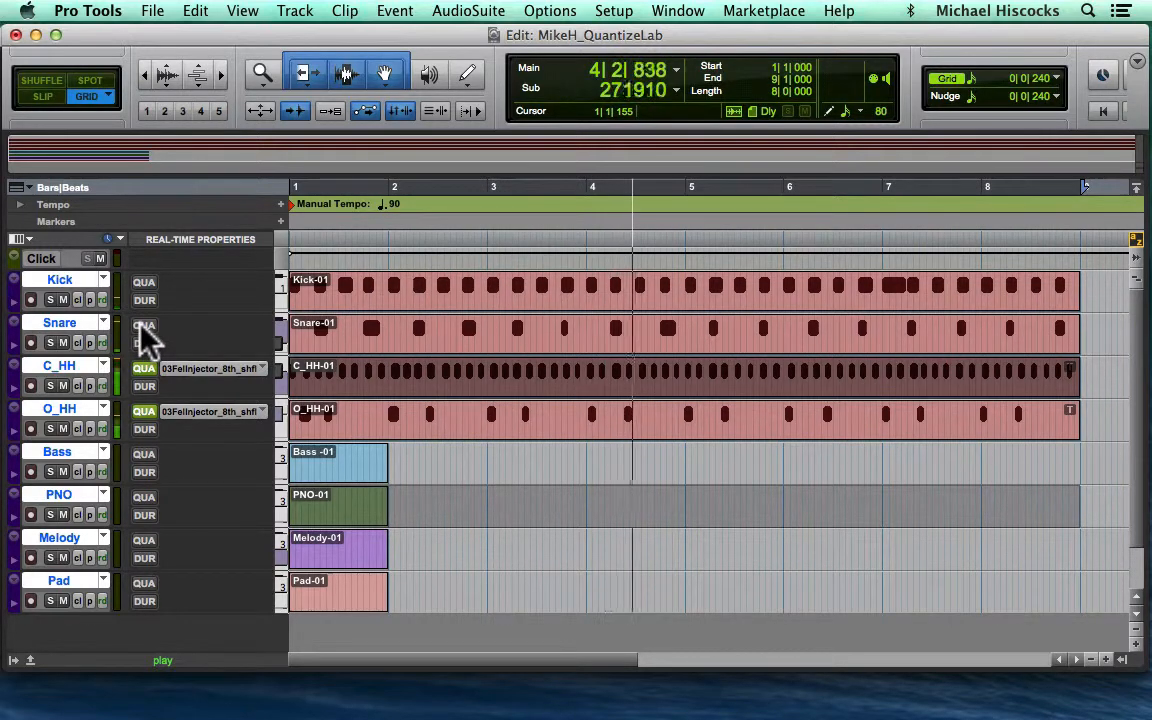
{"action": "key", "text": "space"}
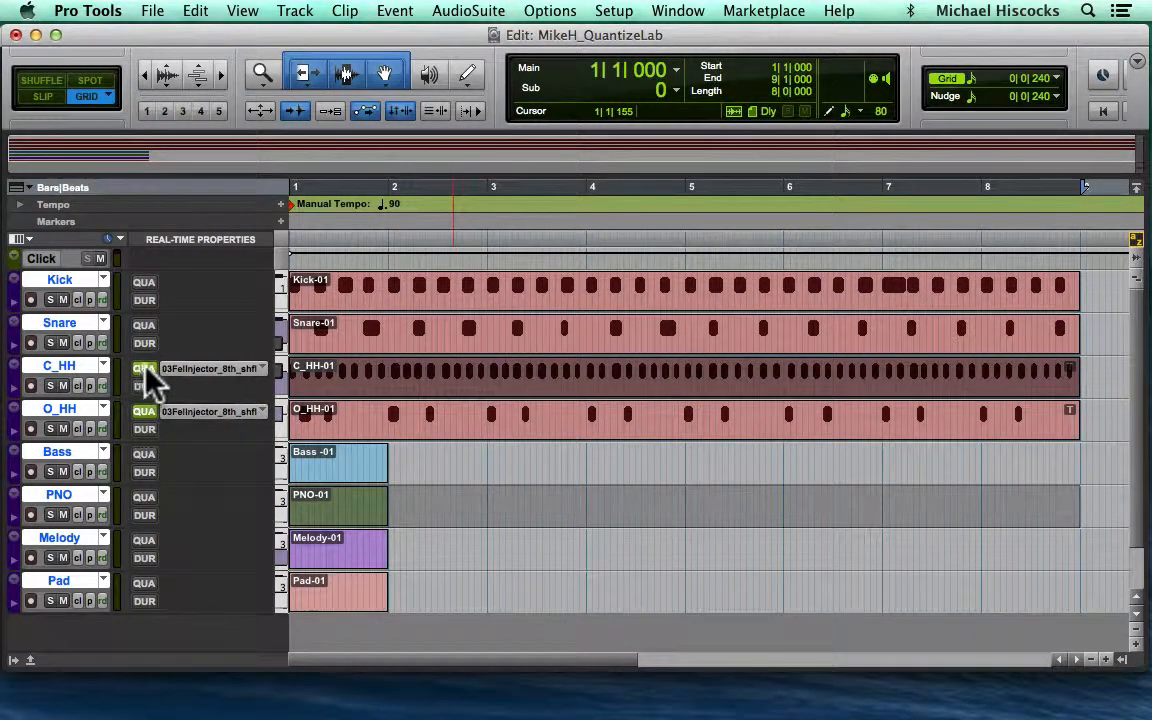
- Set the real-time quantize grid of both C_HH and O_HH to 1/8 note
{"action": "left_click", "coordinate": [188, 368]}
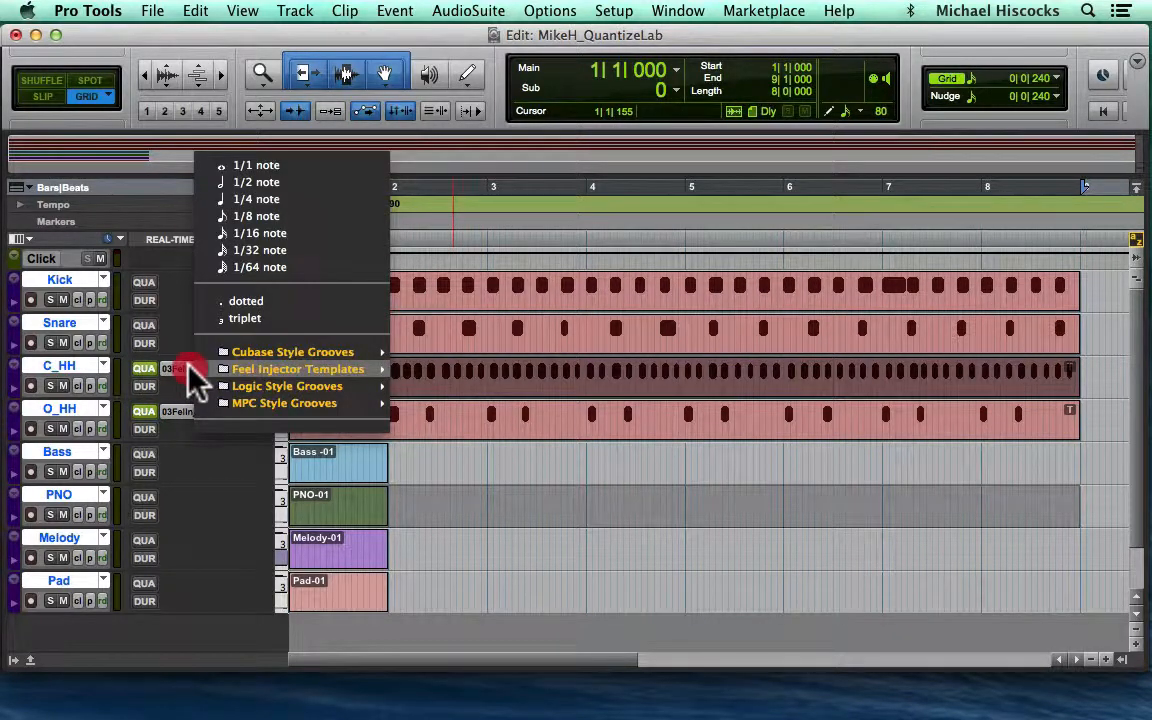
{"action": "left_click", "coordinate": [240, 226]}
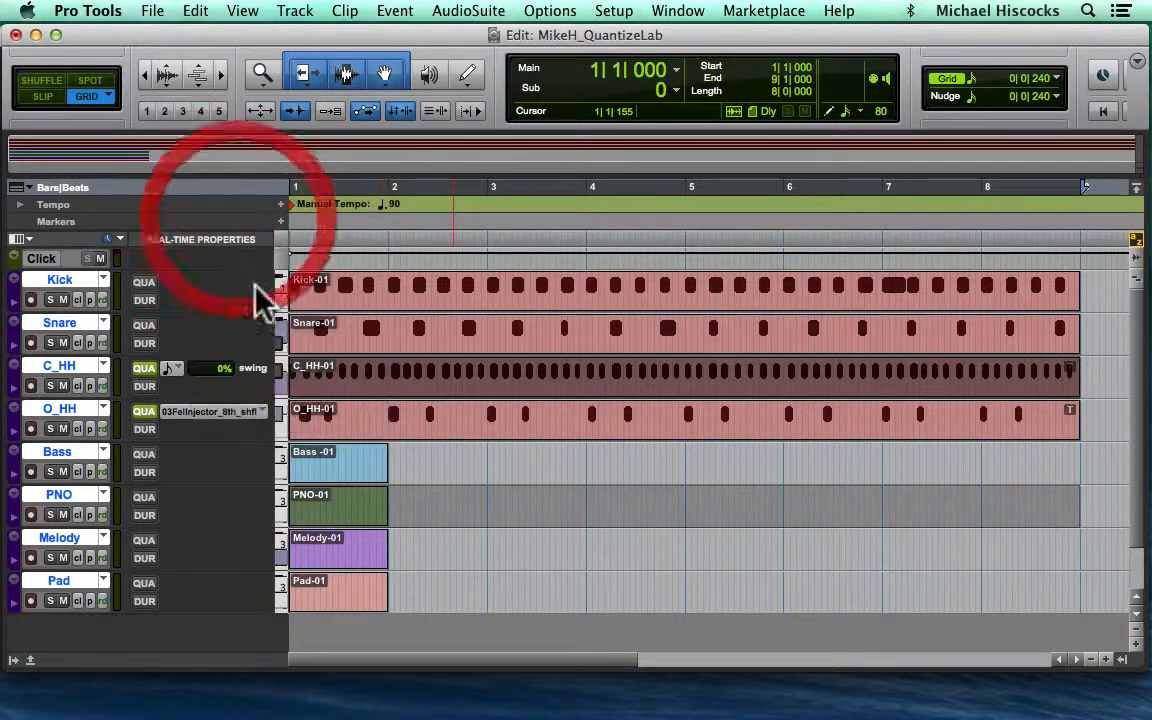
{"action": "left_click", "coordinate": [212, 414]}
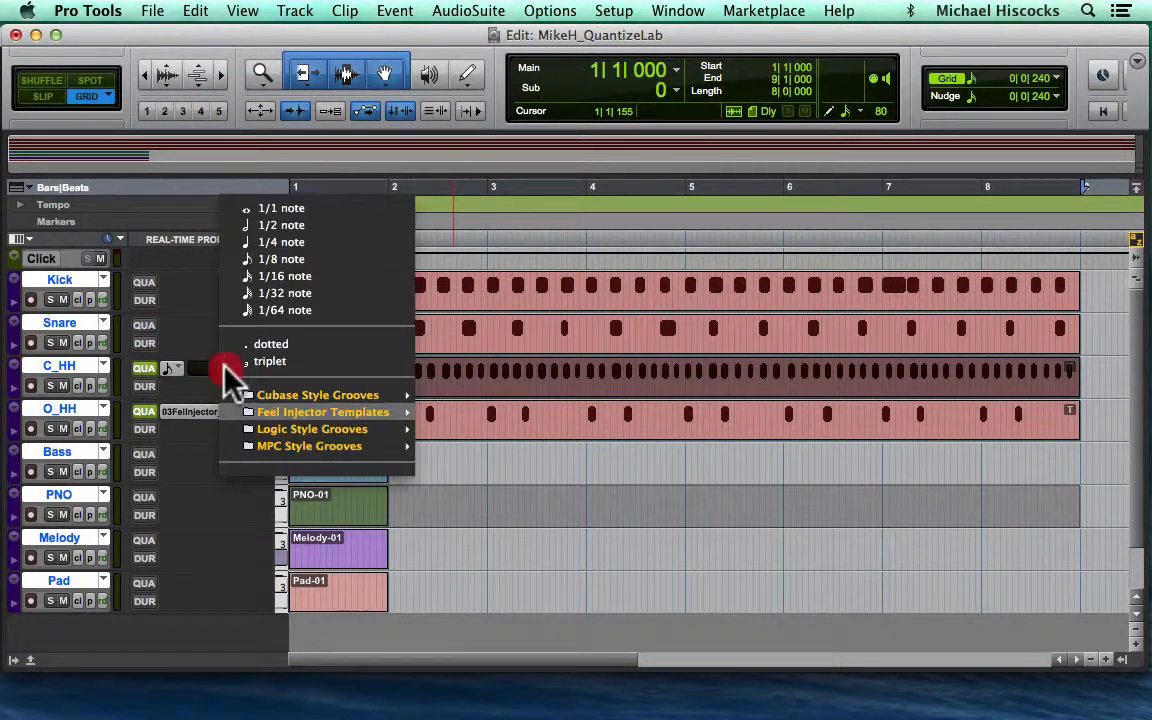
{"action": "left_click", "coordinate": [265, 260]}
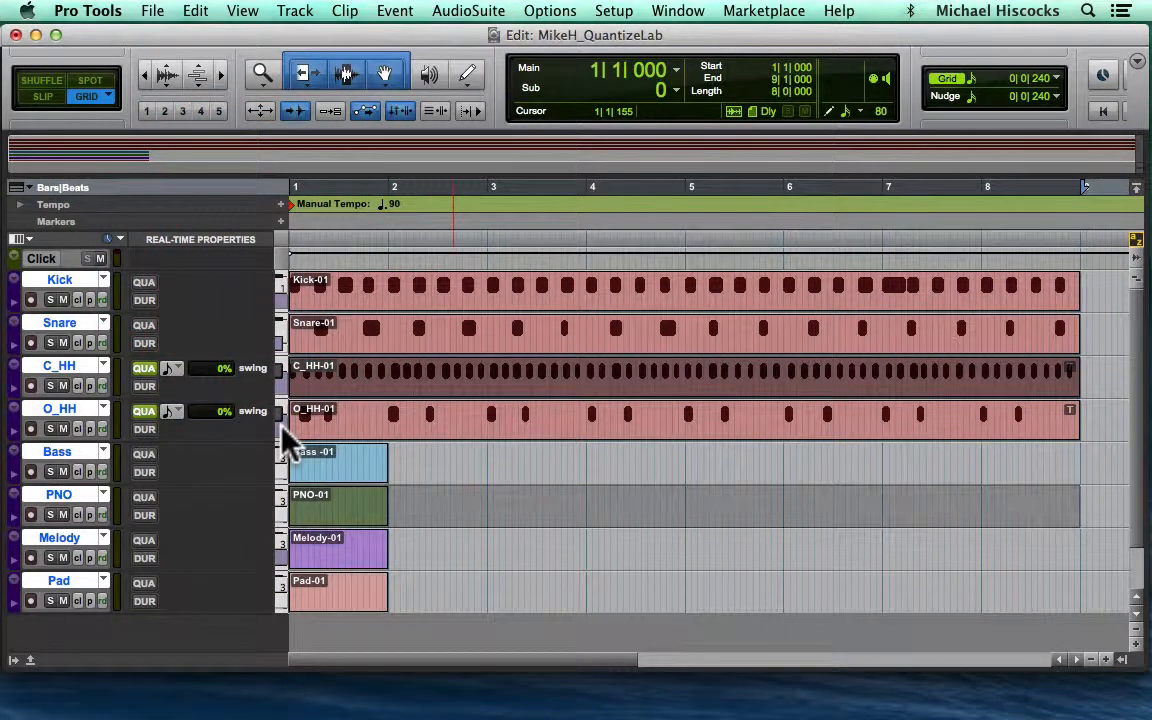
- Play back all the drum tracks from the start of the session and stop
{"action": "key", "text": "Return"}
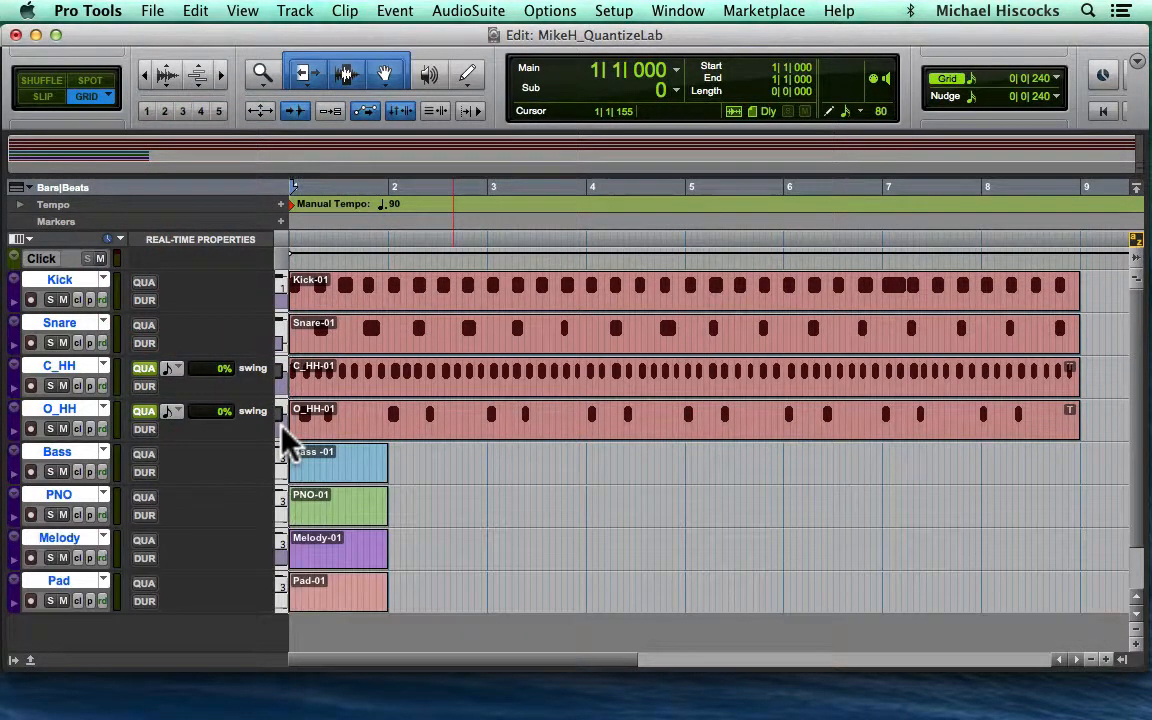
{"action": "key", "text": "space"}
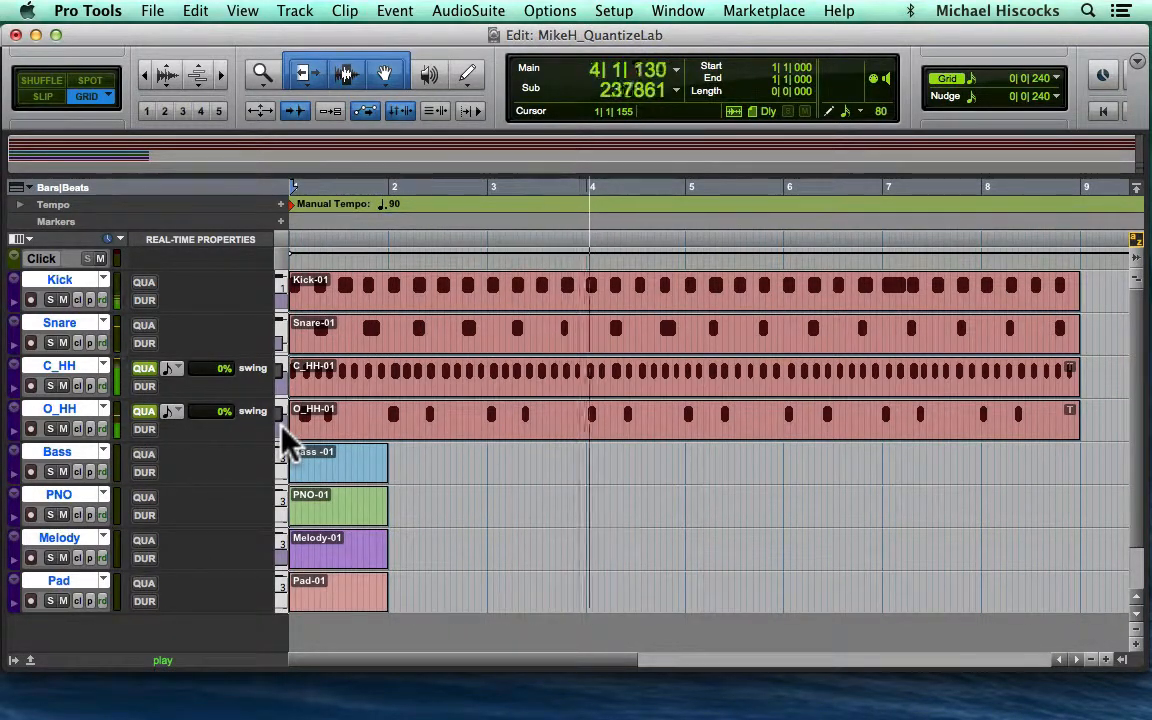
{"action": "key", "text": "space"}
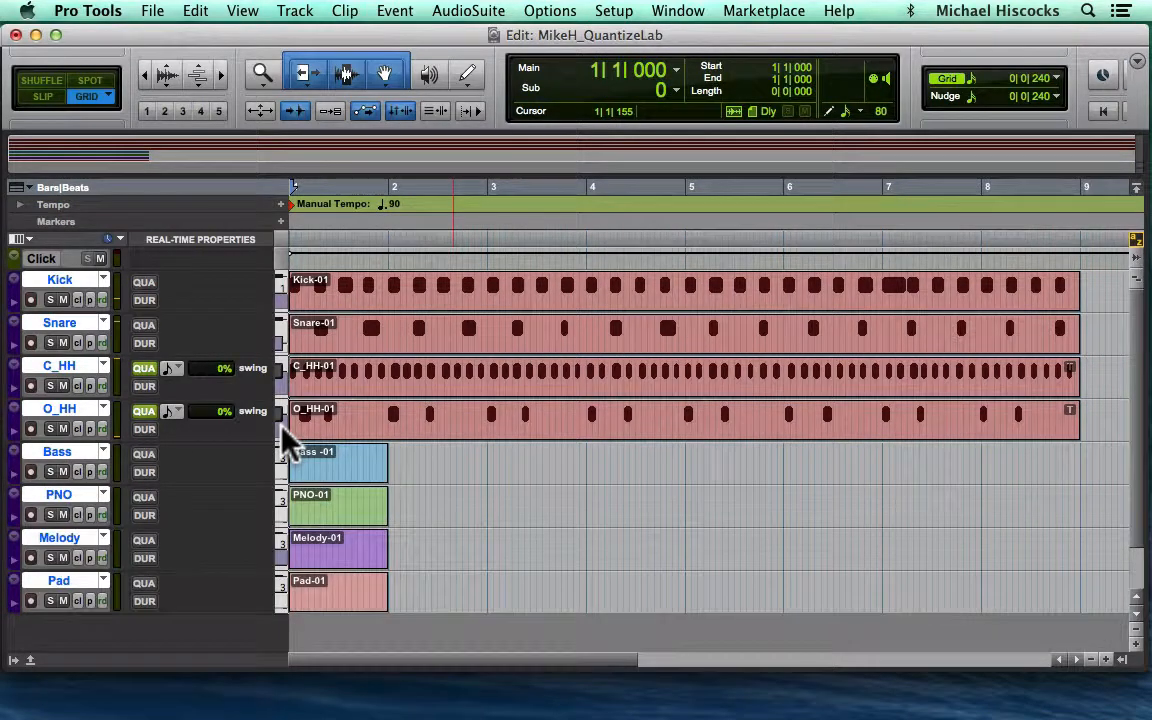
- Quantize the Kick, Snare, C_HH and O_HH clips to the 03FeelInjector_8th_shfl template with the Quantize event operation, and play them back
{"action": "left_click", "coordinate": [450, 432]}
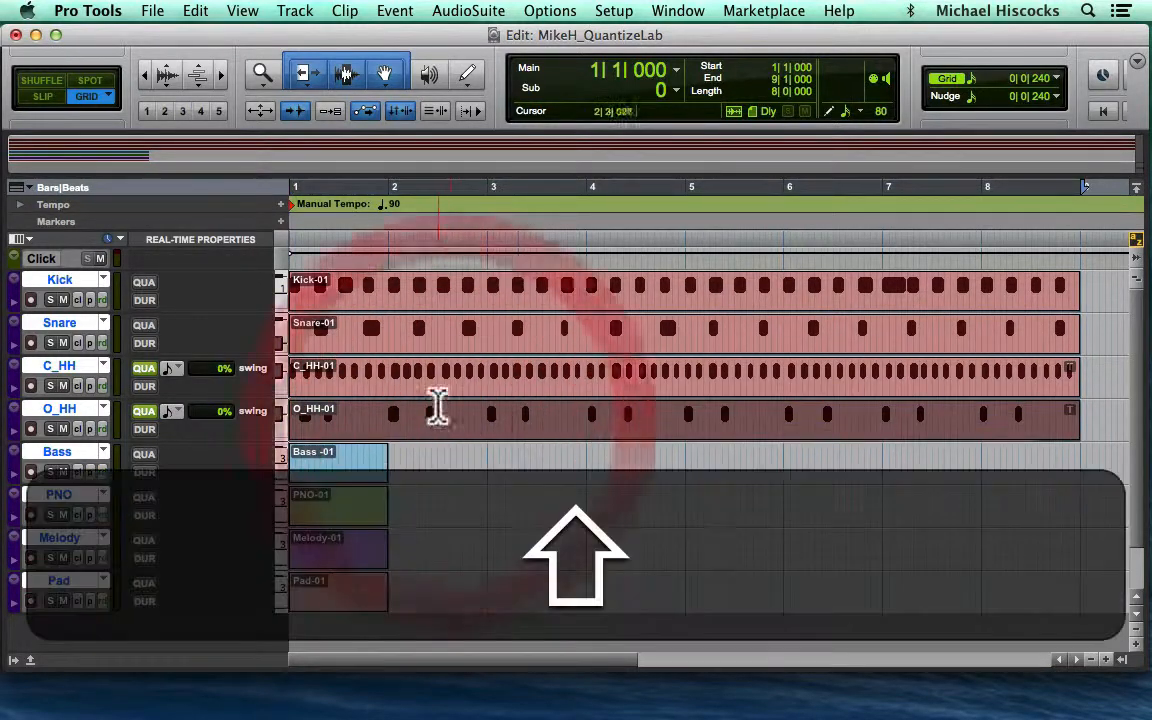
{"action": "left_click", "coordinate": [432, 393], "text": "shift"}
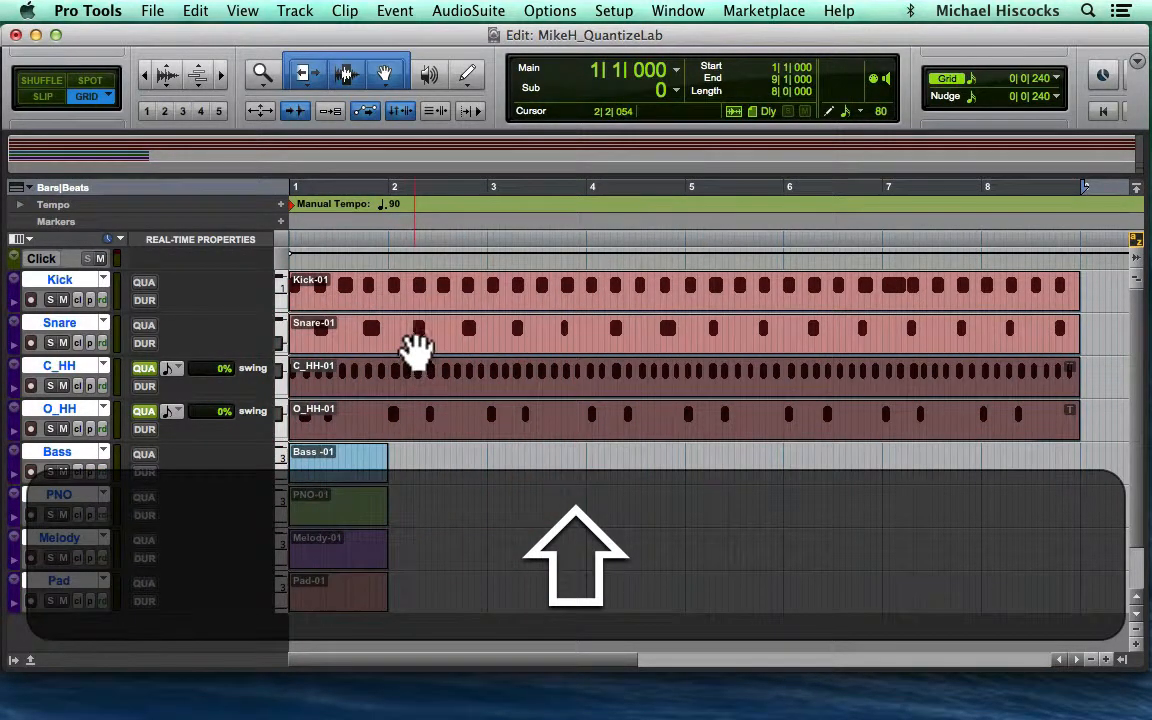
{"action": "left_click", "coordinate": [414, 340], "text": "shift"}
{"action": "left_click", "coordinate": [400, 303], "text": "shift"}
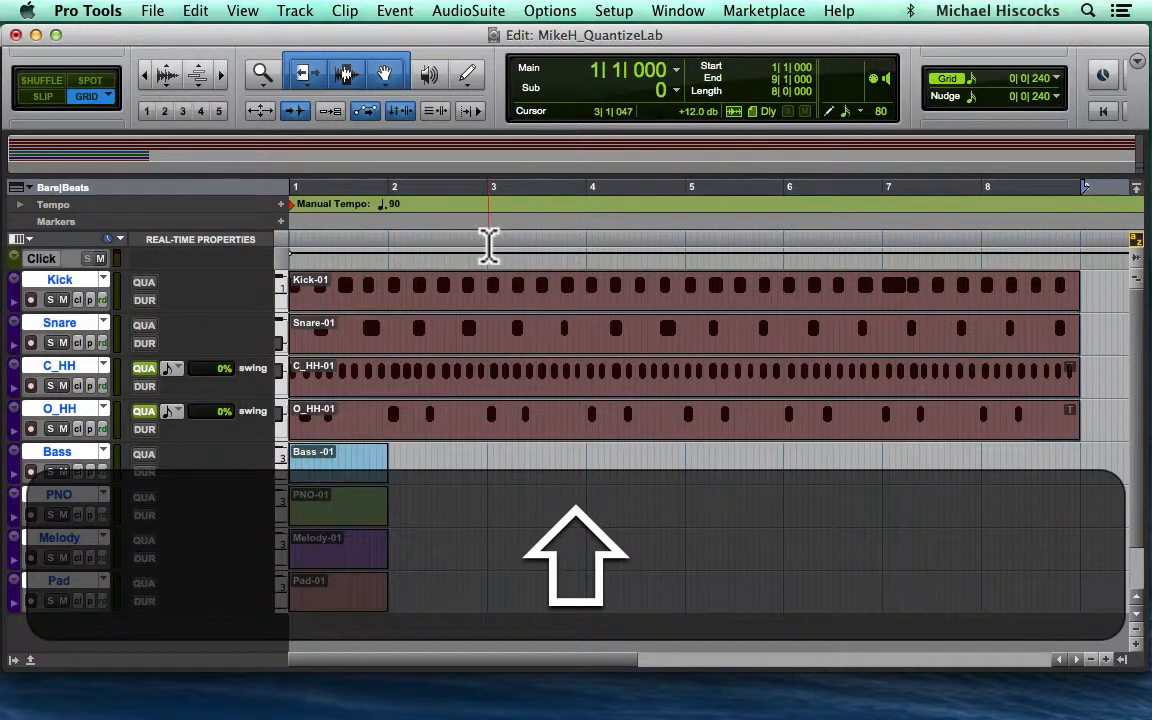
{"action": "left_click", "coordinate": [410, 12]}
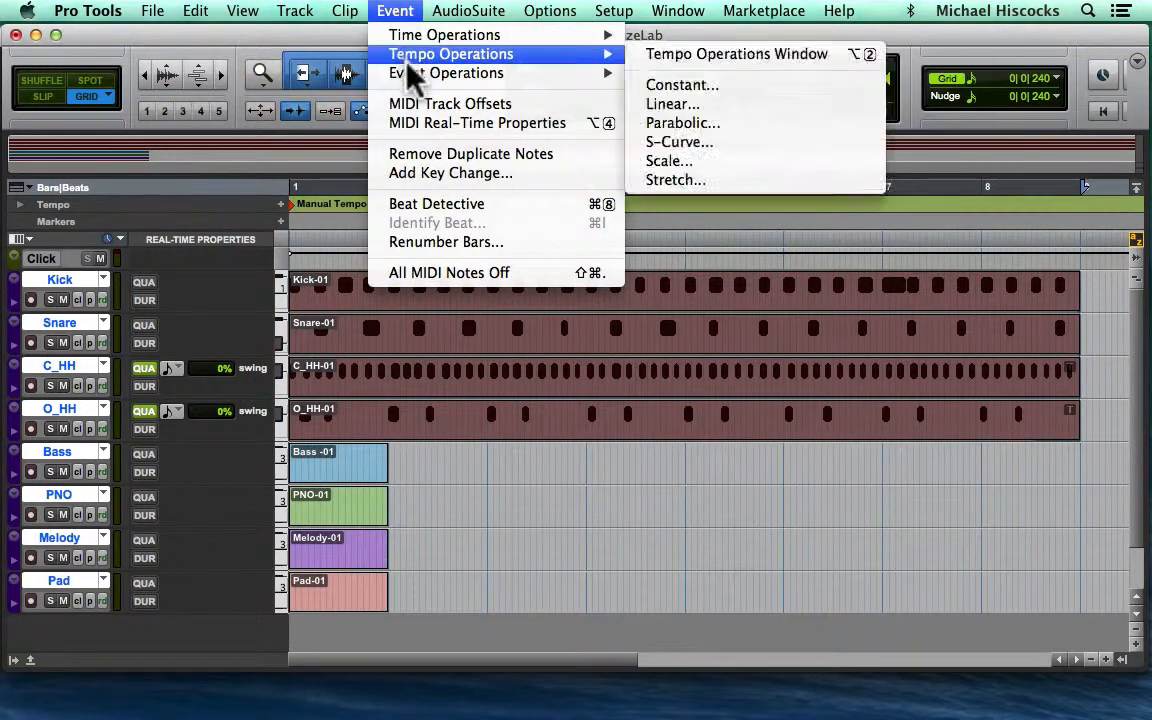
{"action": "mouse_move", "coordinate": [412, 78]}
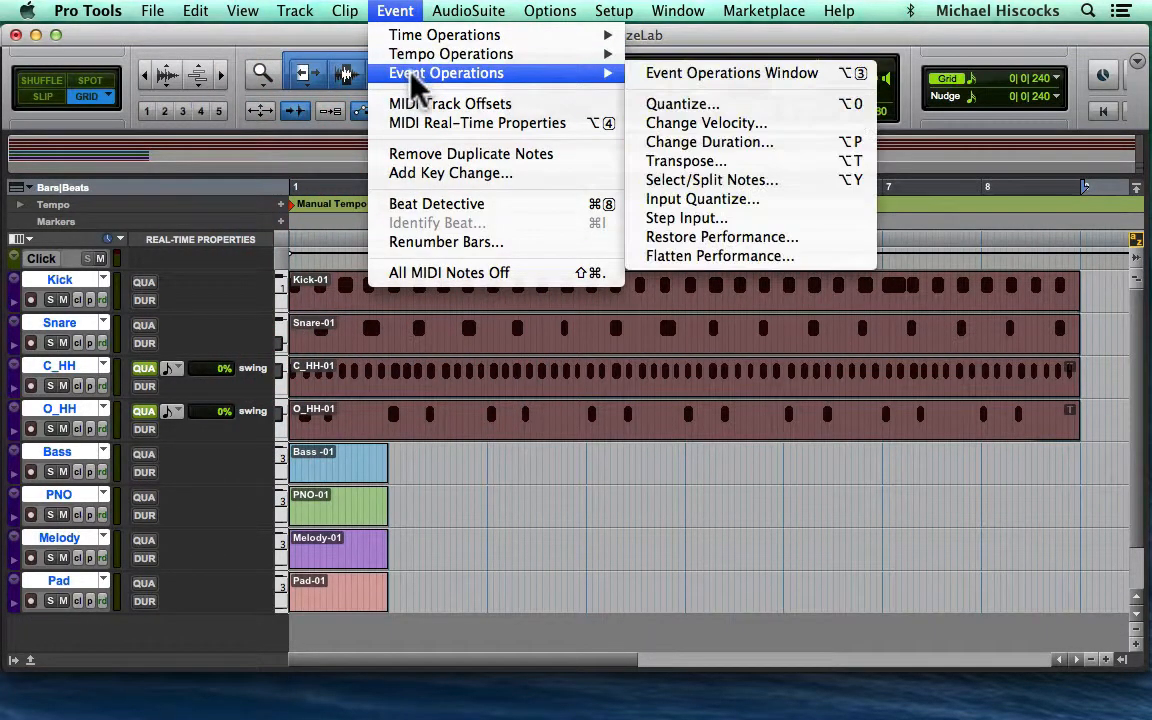
{"action": "left_click", "coordinate": [682, 104]}
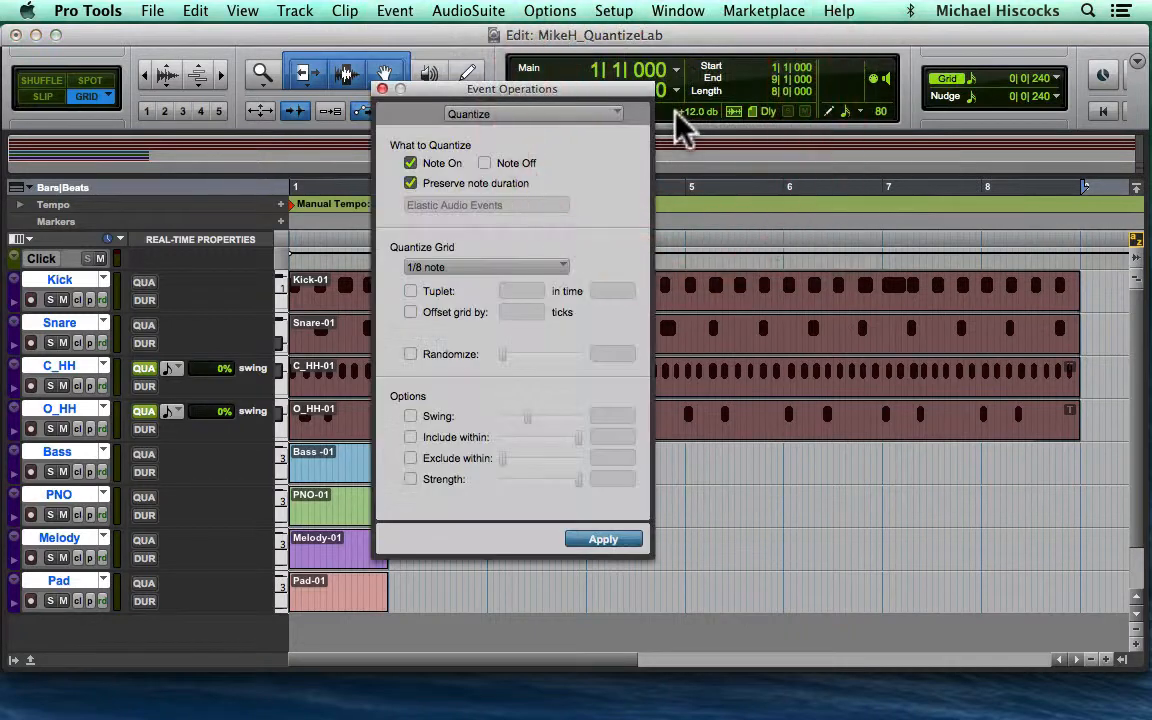
{"action": "left_click", "coordinate": [483, 269]}
{"action": "mouse_move", "coordinate": [575, 438]}
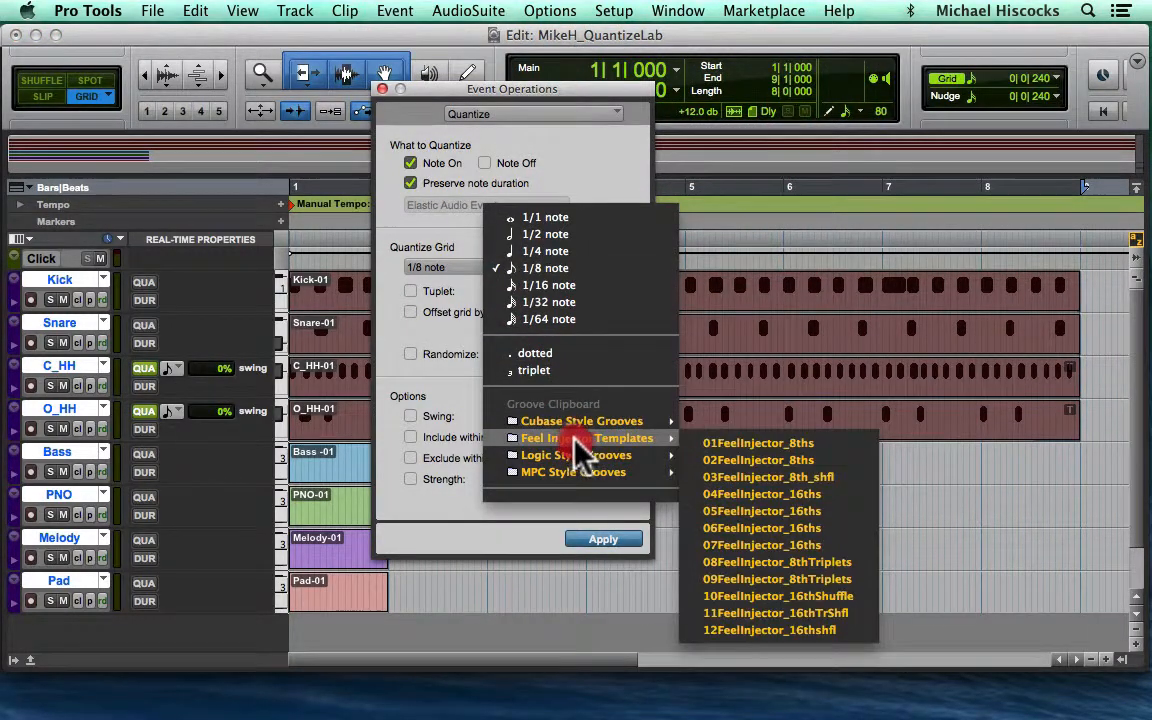
{"action": "left_click", "coordinate": [770, 477]}
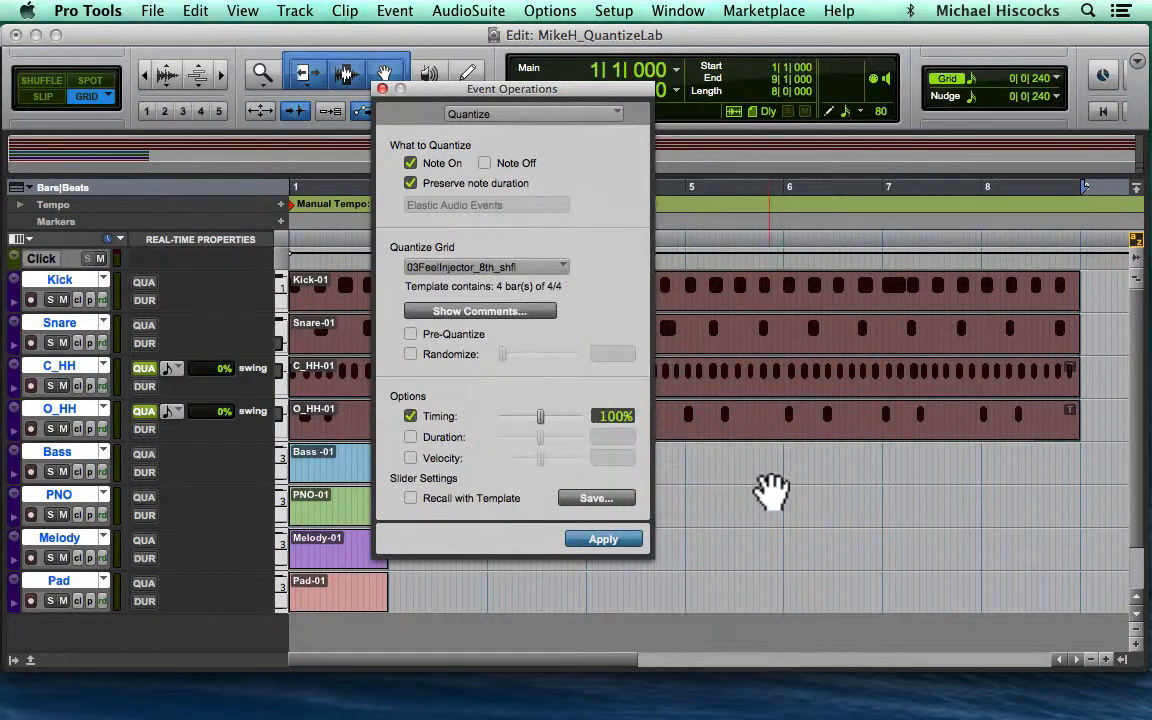
{"action": "left_click", "coordinate": [612, 540]}
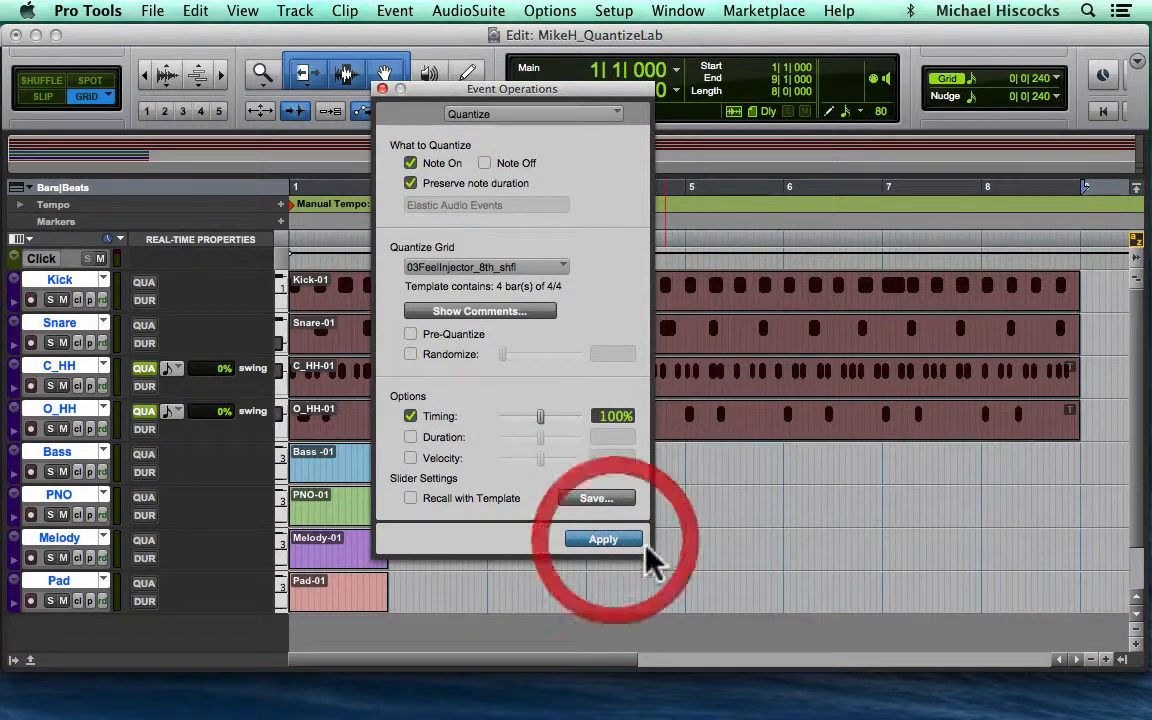
{"action": "left_click", "coordinate": [384, 90]}
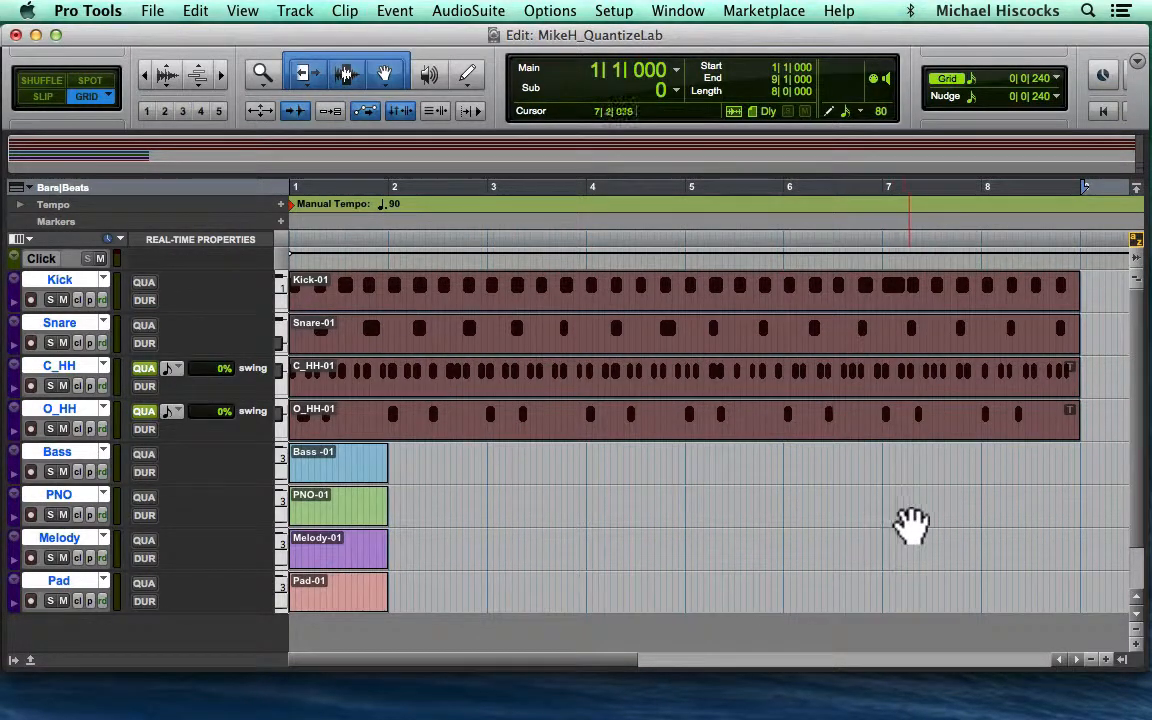
{"action": "key", "text": "space"}
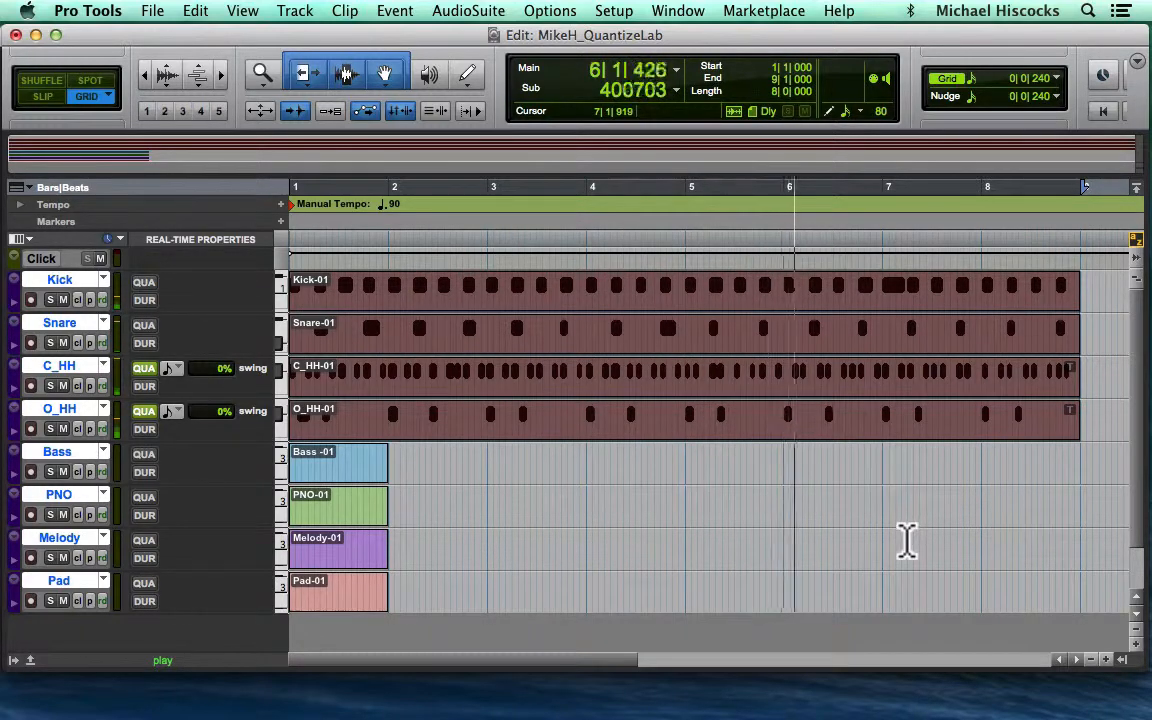
{"action": "key", "text": "space"}
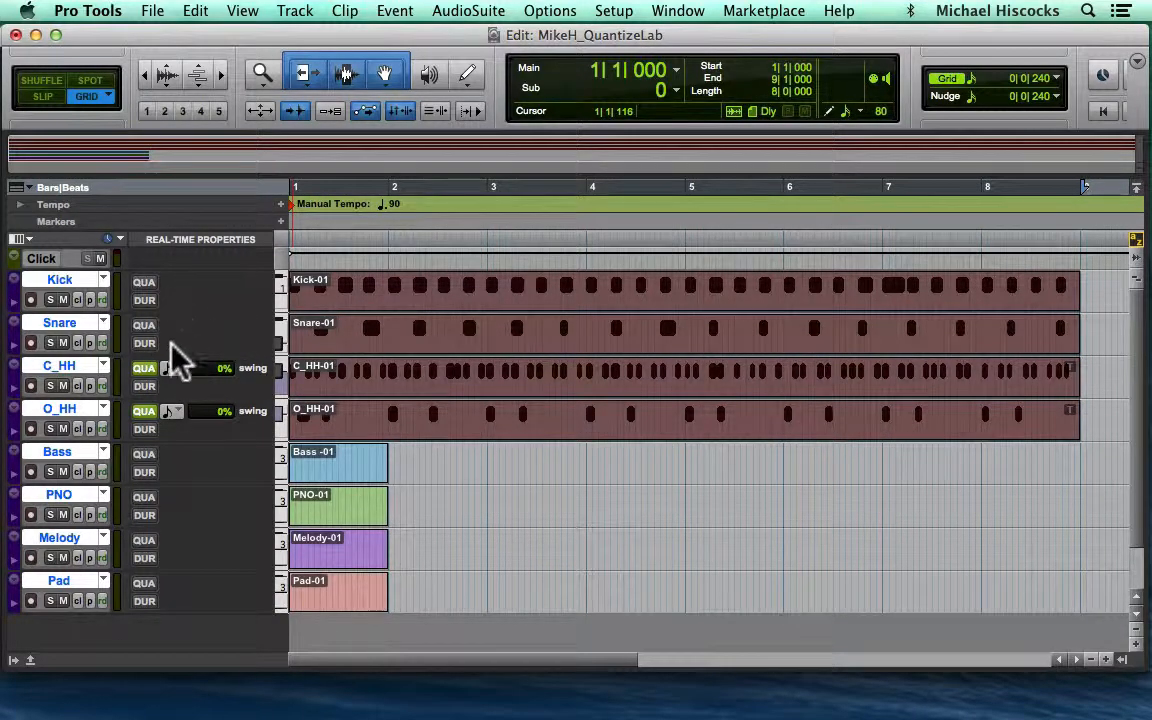
- Reopen the Quantize event operation for the four selected drum clips
{"action": "left_click", "coordinate": [393, 8]}
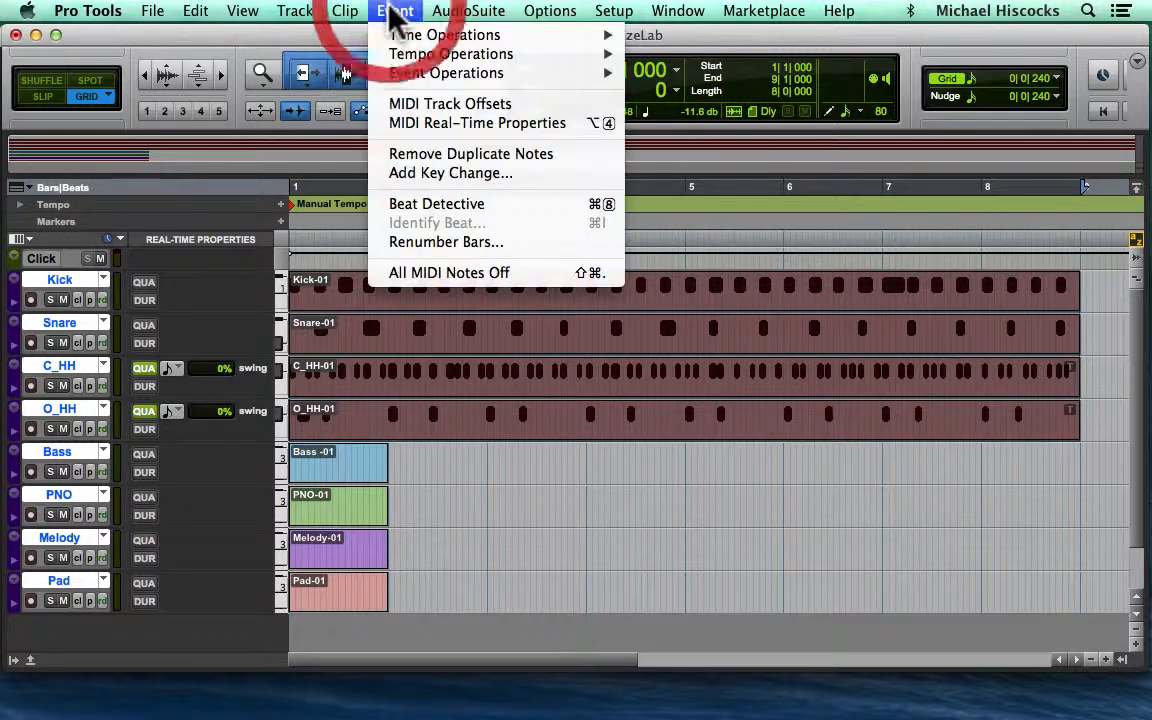
{"action": "mouse_move", "coordinate": [441, 76]}
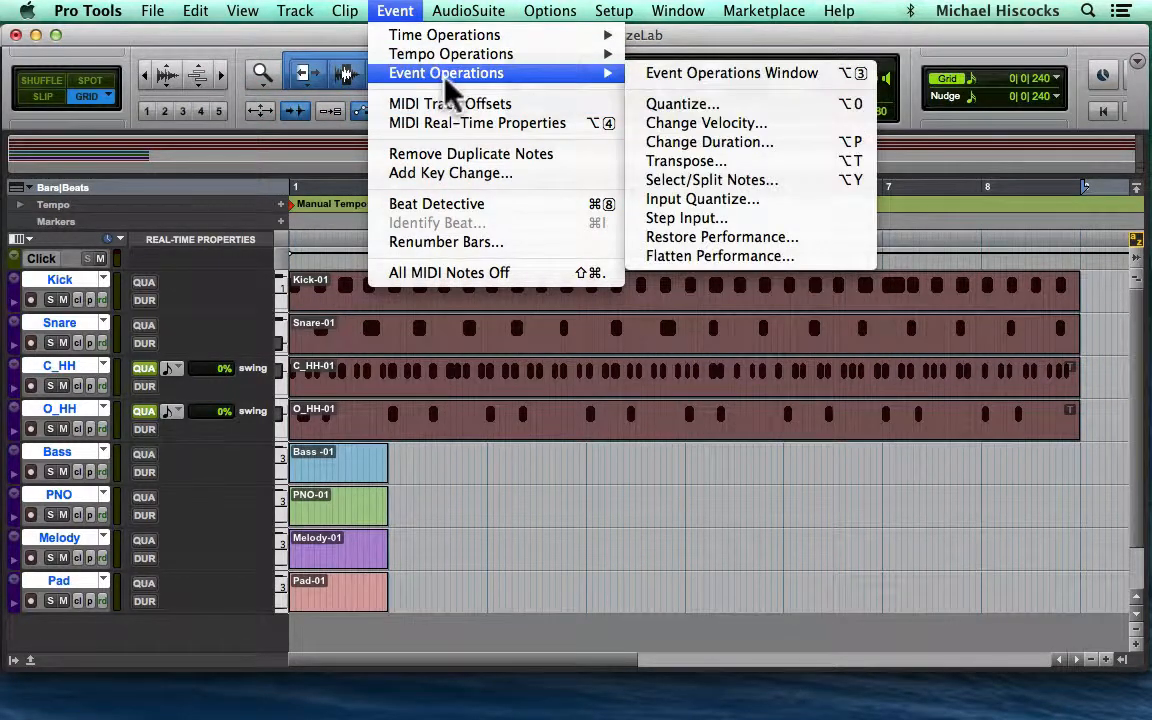
{"action": "left_click", "coordinate": [692, 106]}
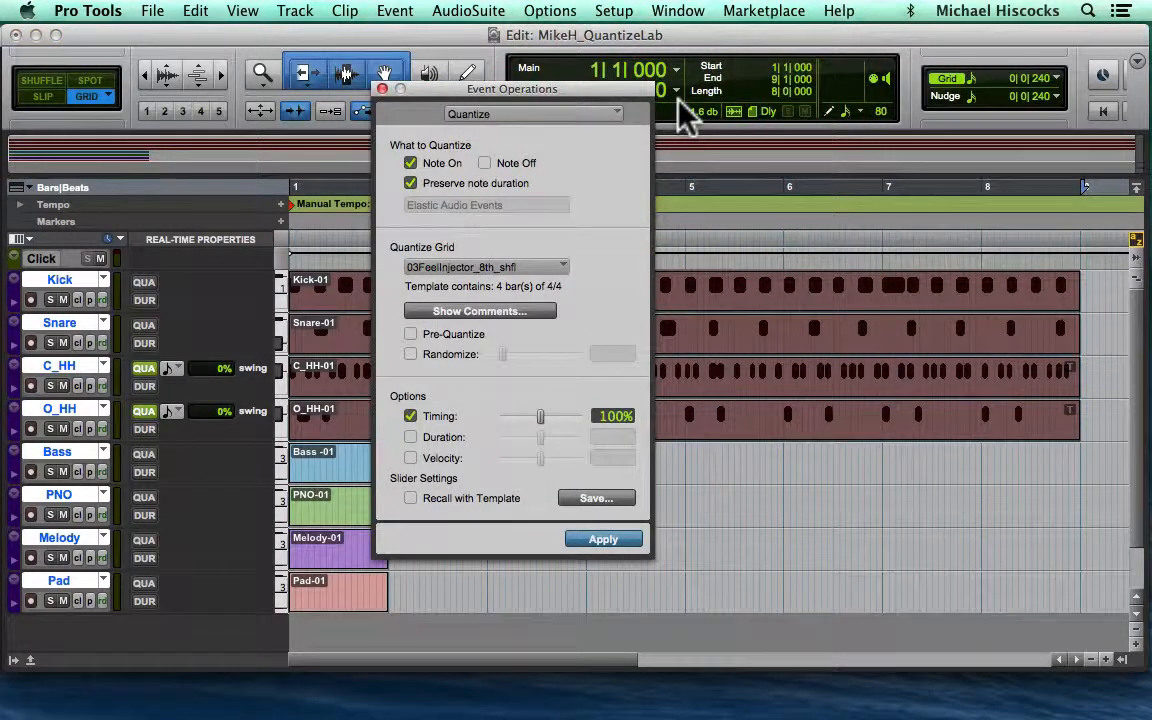